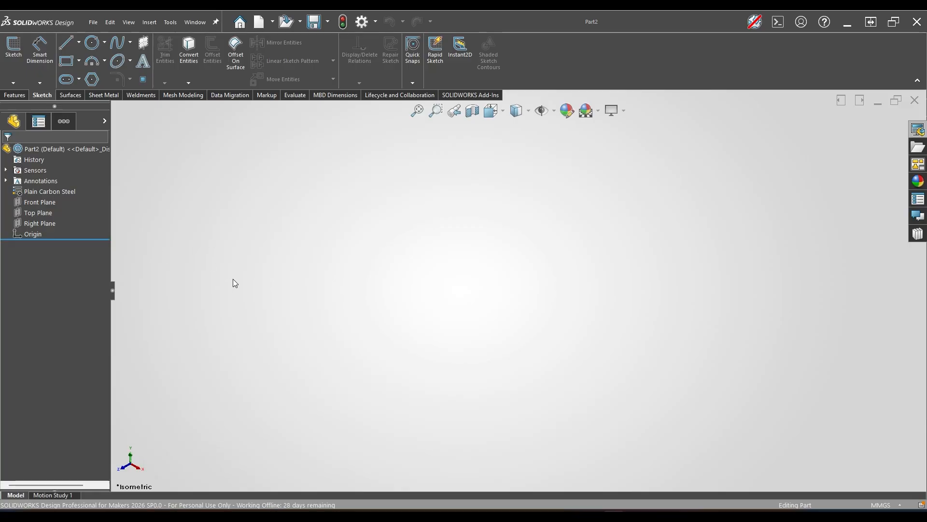
Step: Start a new sketch on the Top Plane
left_click(39, 213)
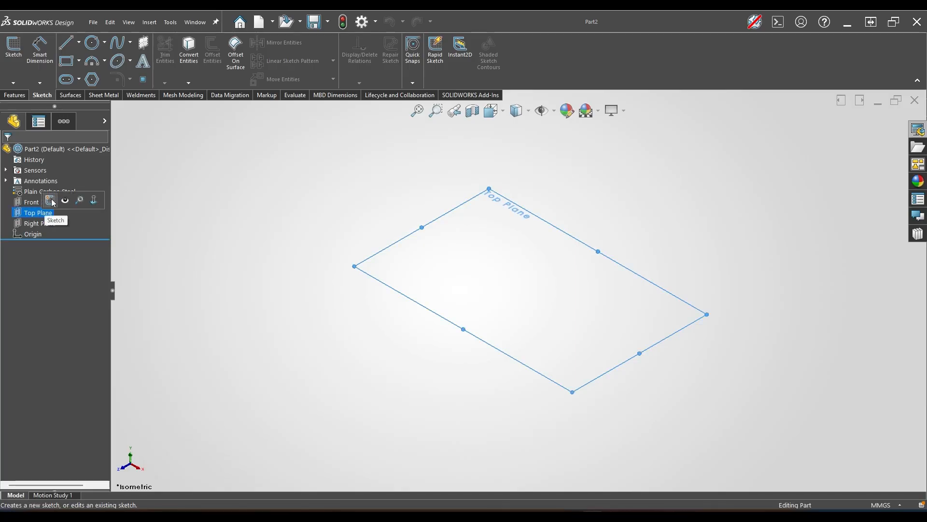
right_click(465, 264)
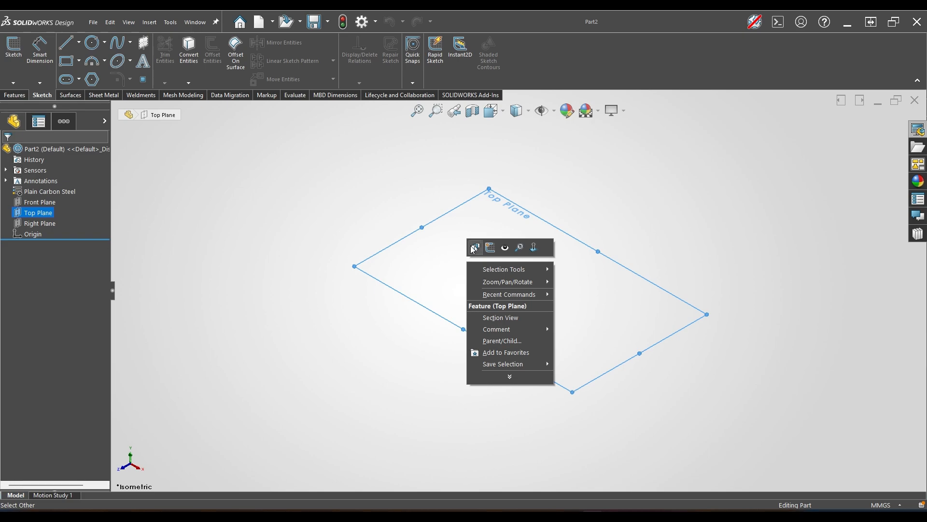
left_click(473, 247)
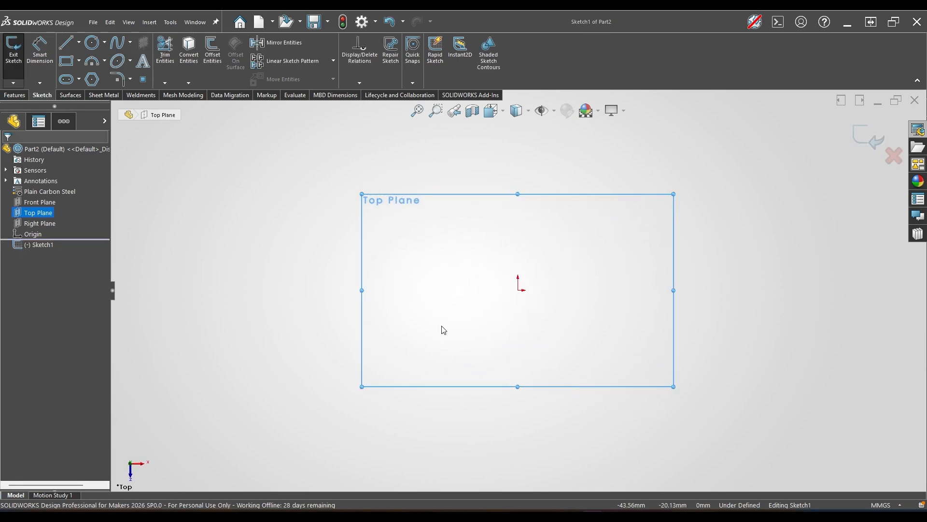
key("s")
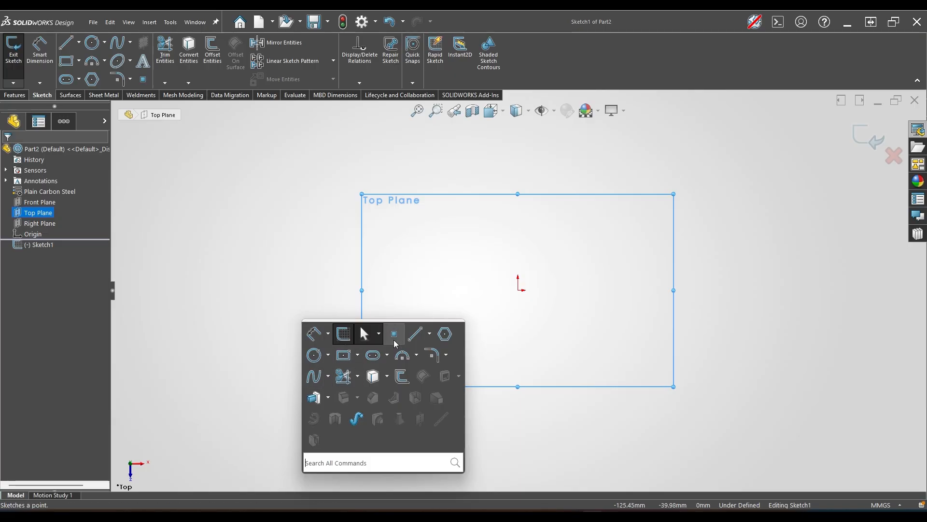
right_click(400, 441)
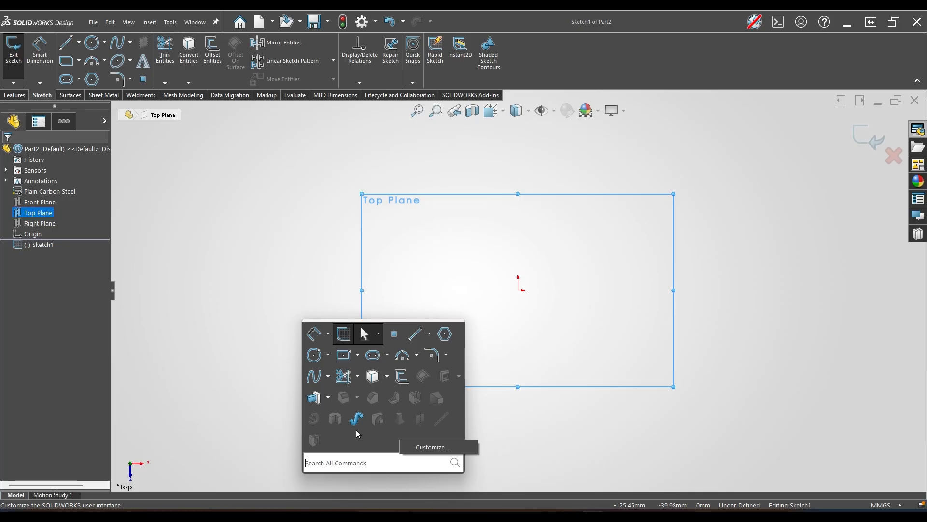
left_click(240, 383)
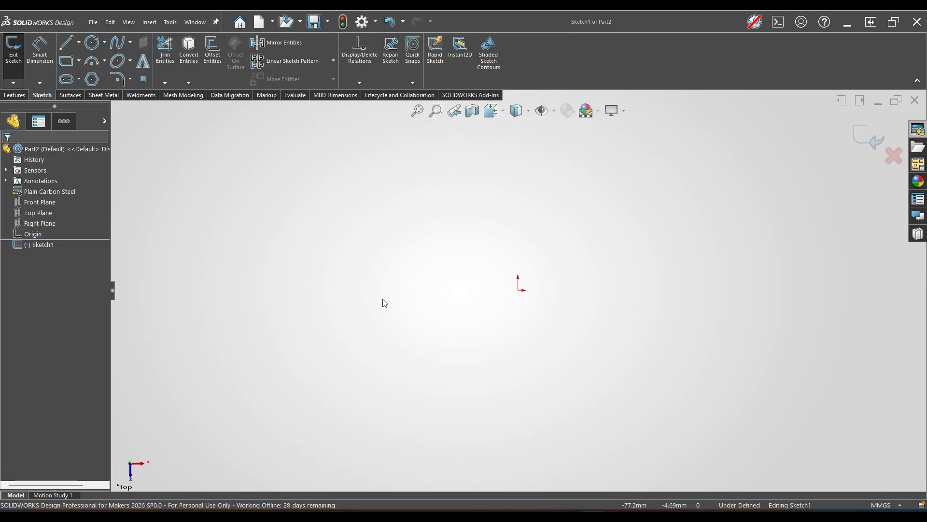
Step: Draw a center rectangle on the origin, 140 mm wide and 100 mm high
left_click(80, 66)
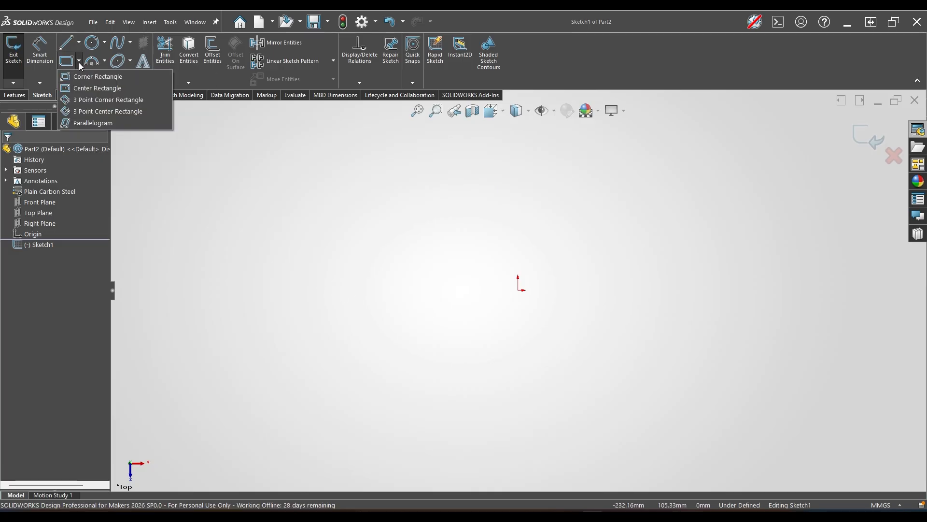
left_click(89, 88)
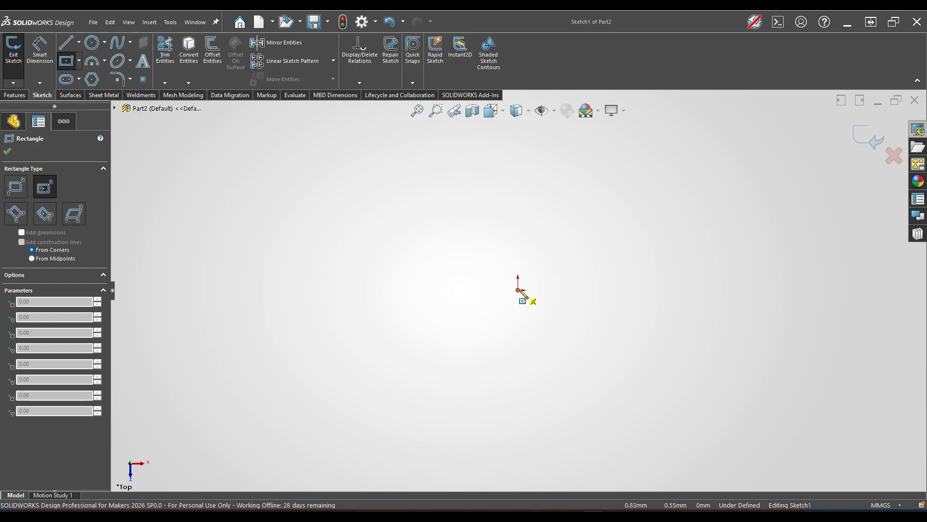
left_click(518, 290)
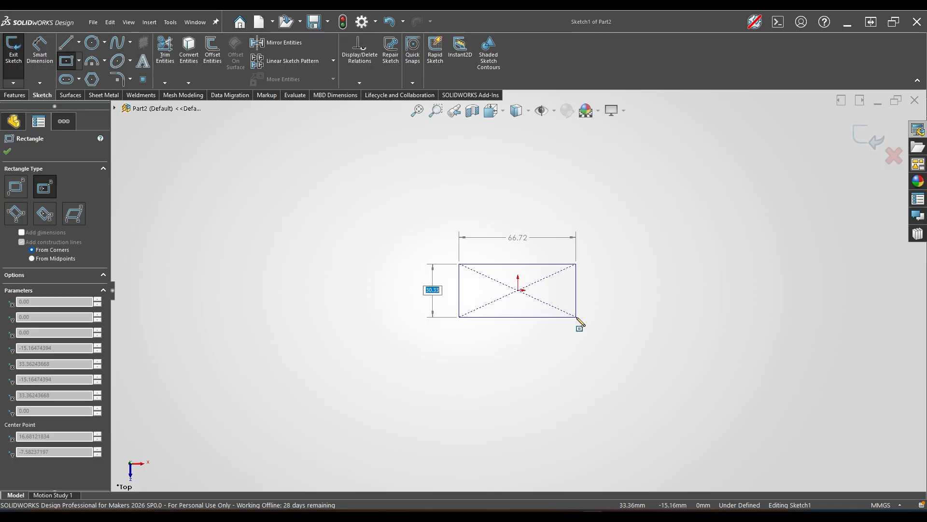
type("100")
key("Tab")
type("140")
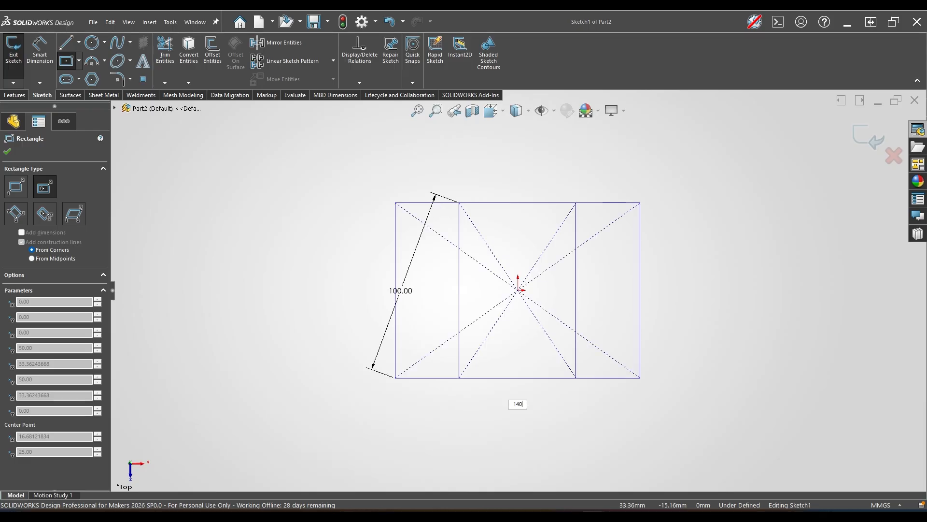
key("Return")
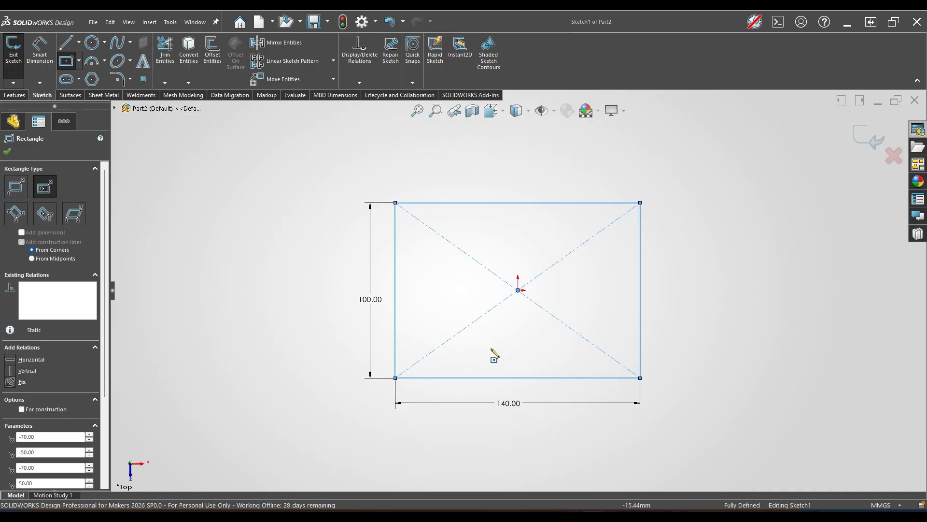
right_click(329, 173)
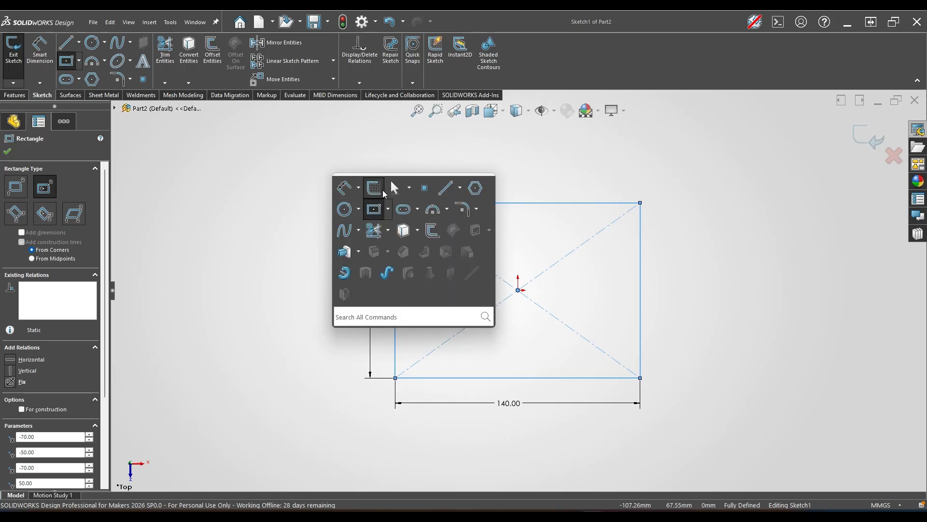
left_click(243, 202)
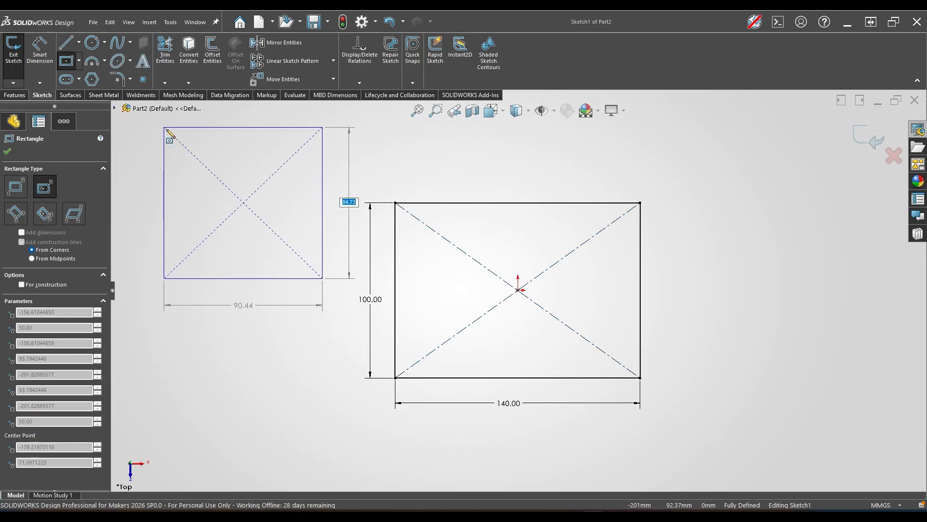
key("Escape")
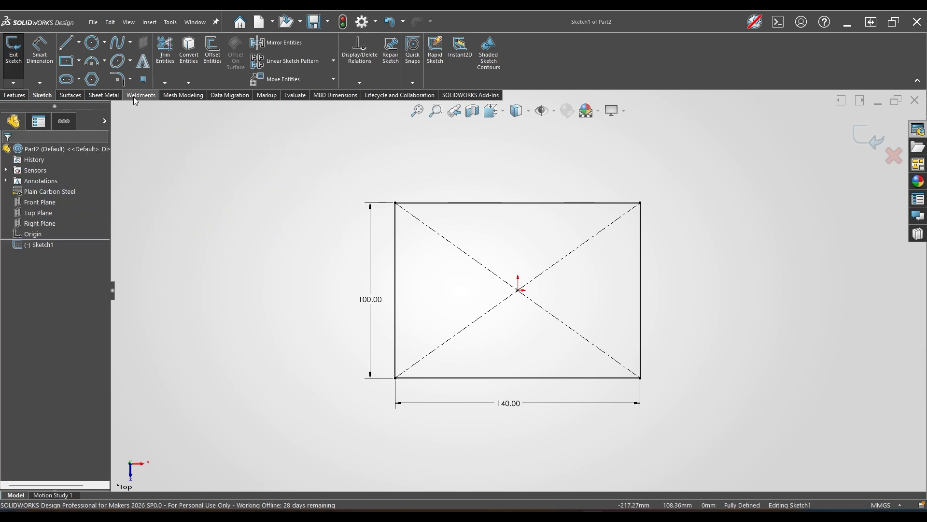
Step: Draw a straight slot from the midpoint of the rectangle's upper edge toward the origin, 20 mm between centers and 15 mm wide
left_click(67, 80)
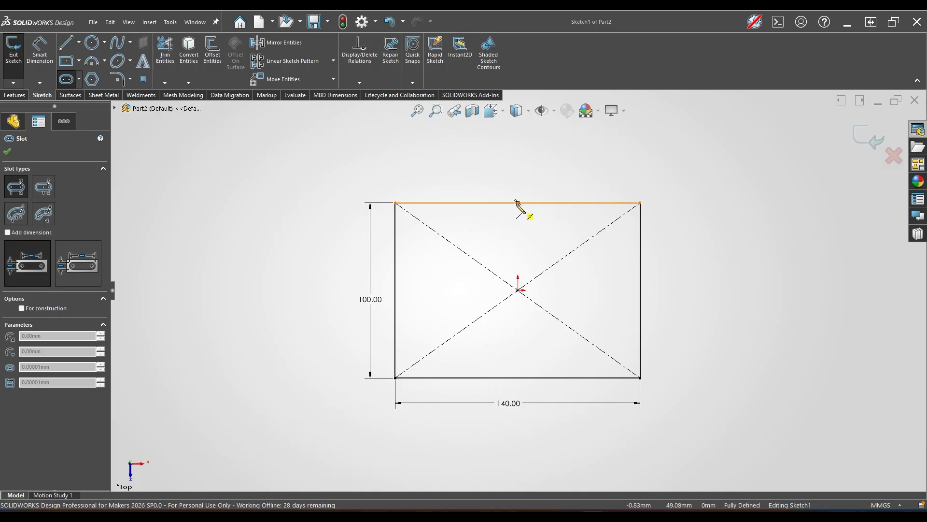
left_click(517, 202)
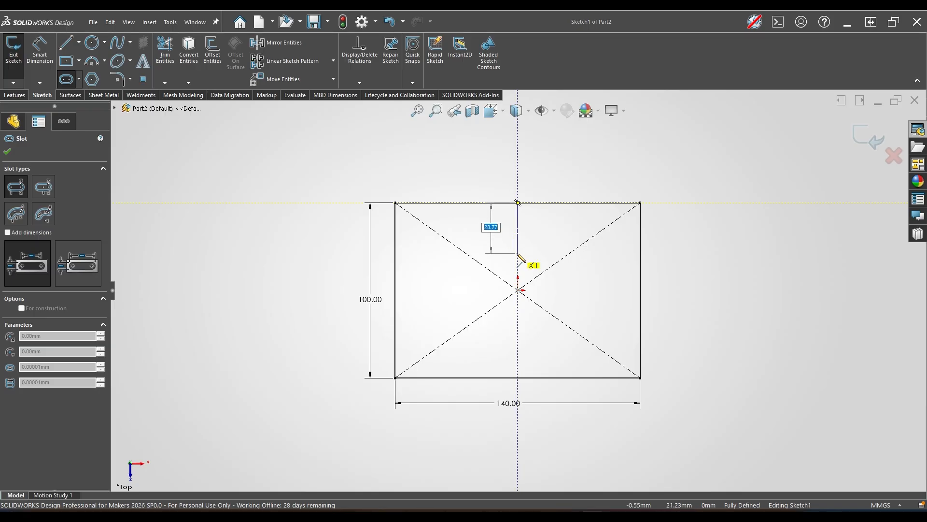
type("20")
key("Return")
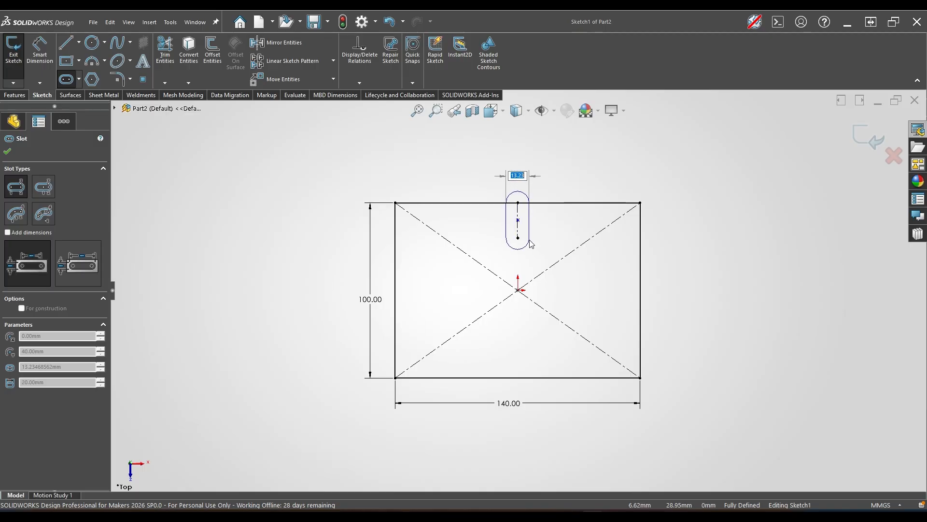
type("15")
key("Return")
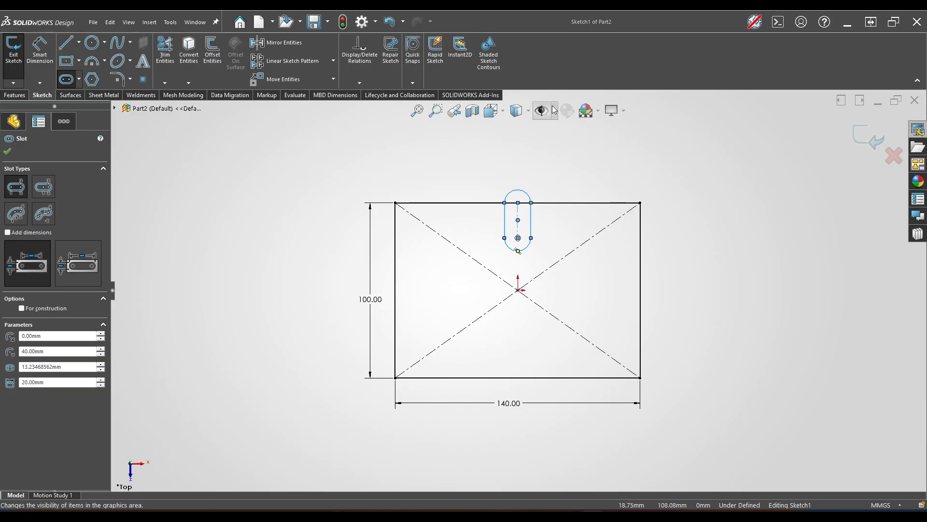
Step: Dimension the slot's width between its two straight sides as 15 mm
key("s")
left_click(563, 150)
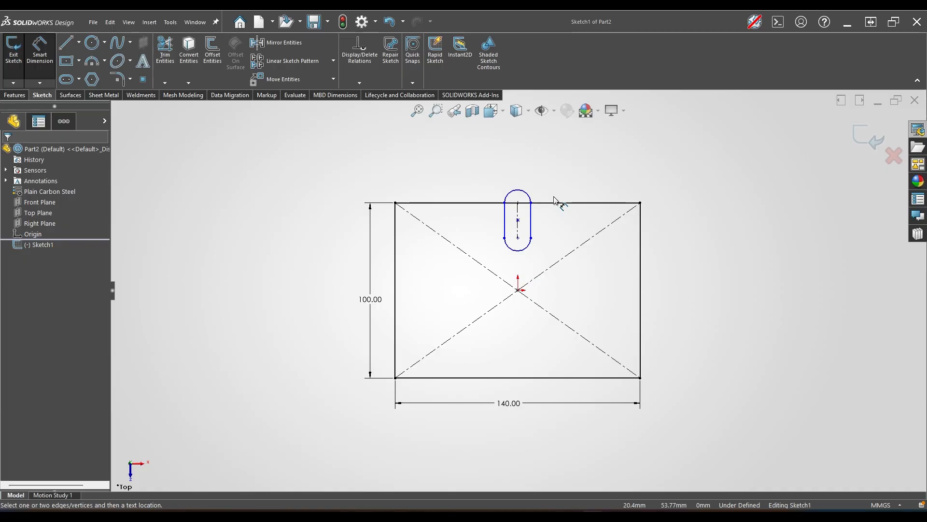
left_click(507, 221)
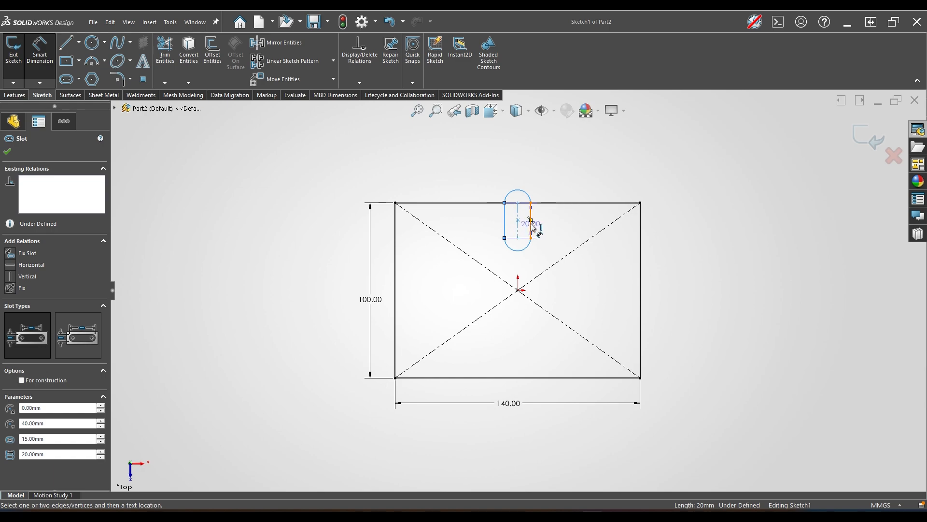
left_click(531, 221)
left_click(518, 168)
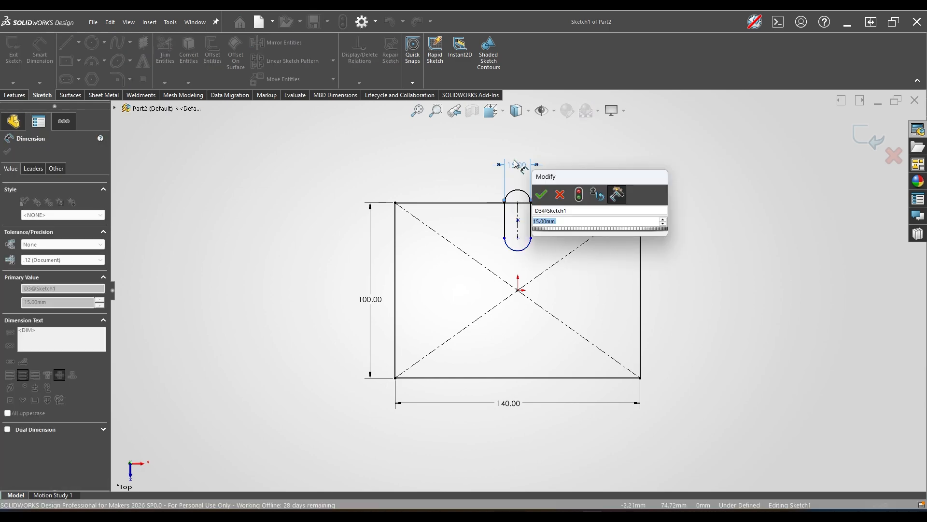
left_click(546, 195)
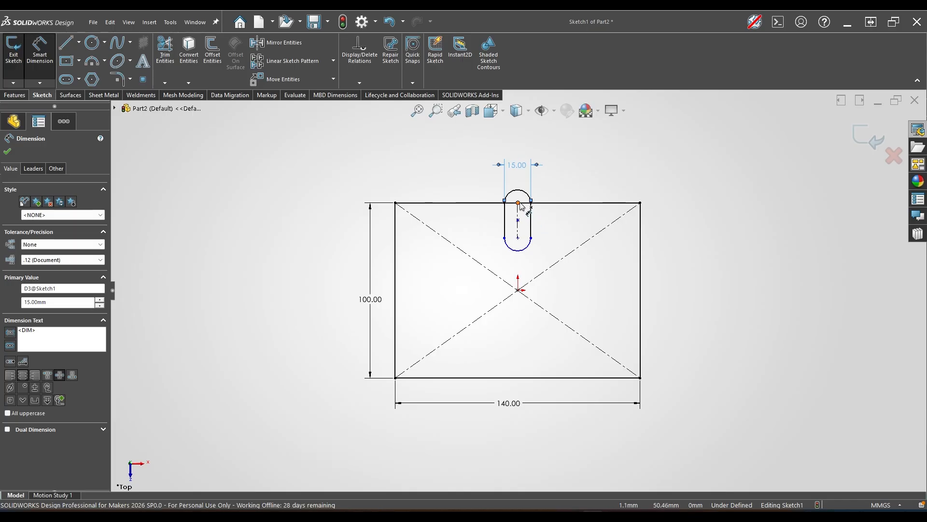
Step: Dimension the distance between the slot's two arc centers as 20 mm
left_click(519, 239)
left_click(518, 240)
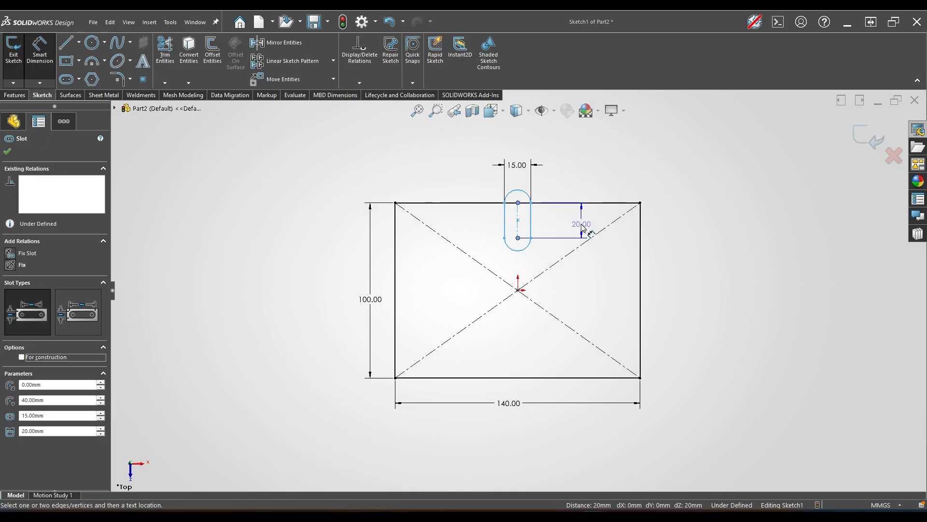
left_click(575, 222)
left_click(598, 171)
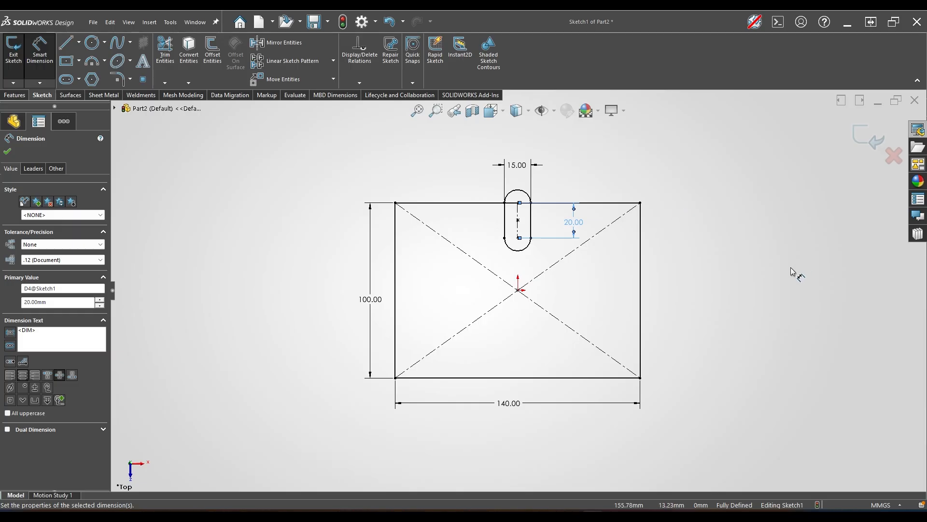
key("Escape")
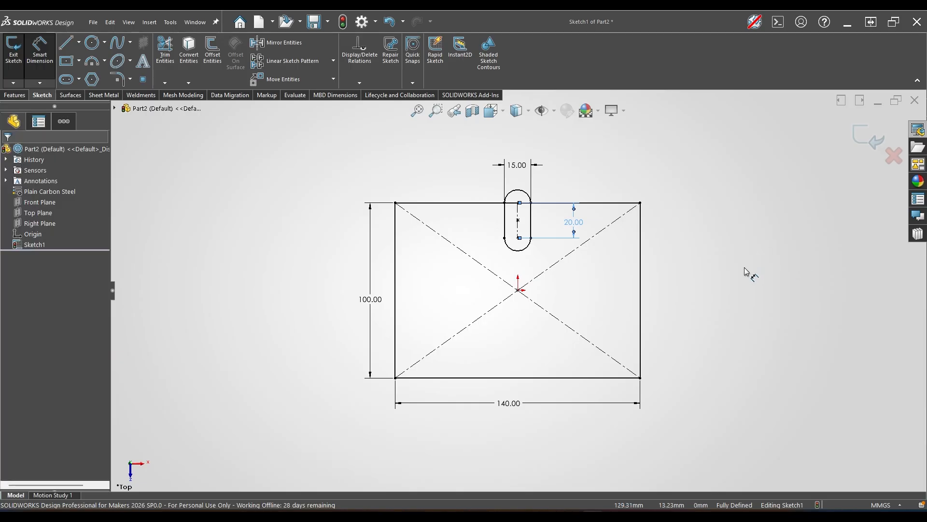
Step: Set up a 10 mm blind boss extrusion with only the rectangular region outside the slot as its contour
key("s")
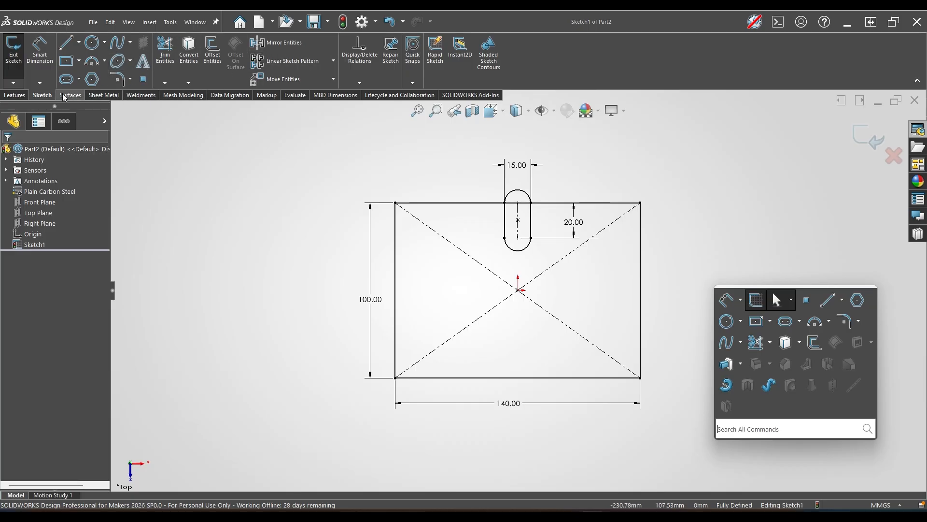
left_click(17, 97)
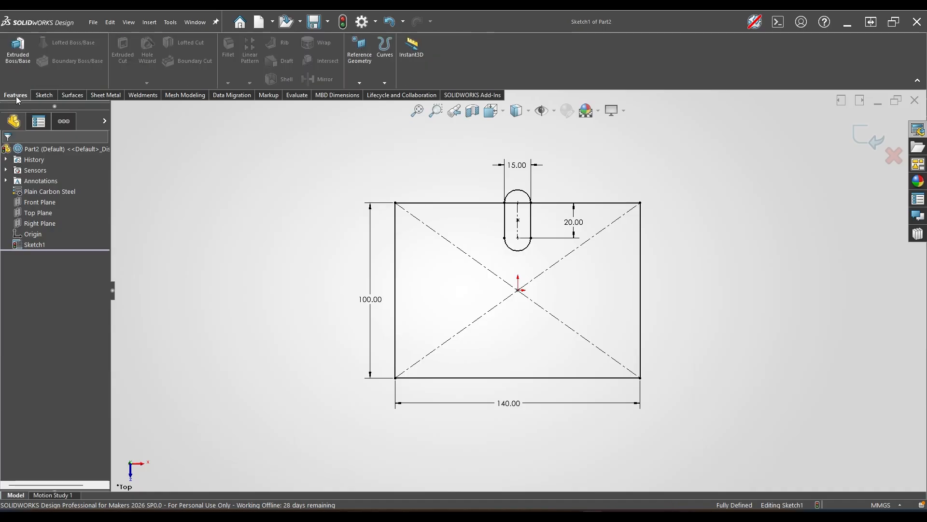
left_click(18, 51)
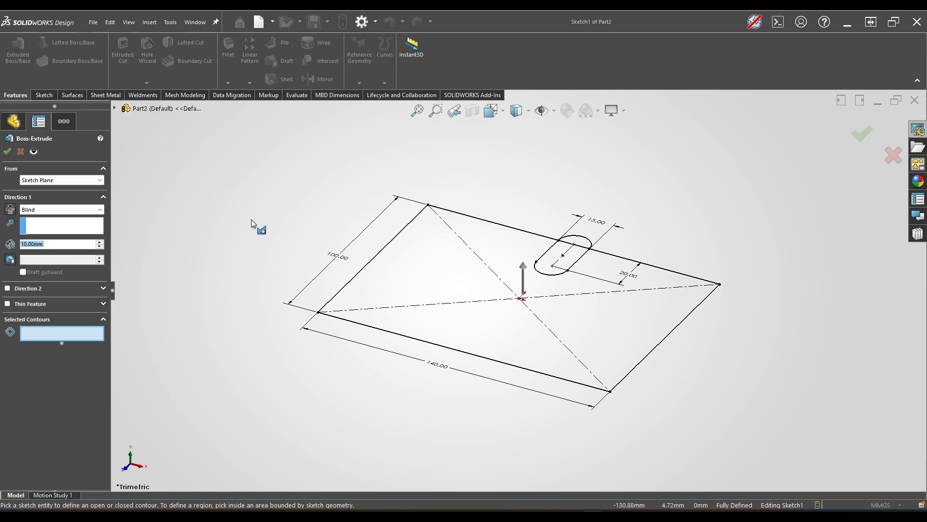
left_click(71, 336)
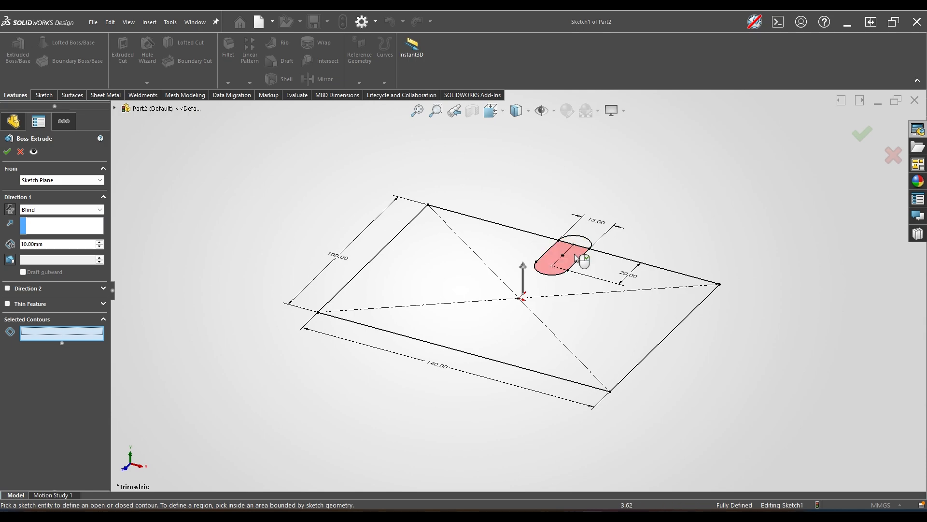
left_click(416, 287)
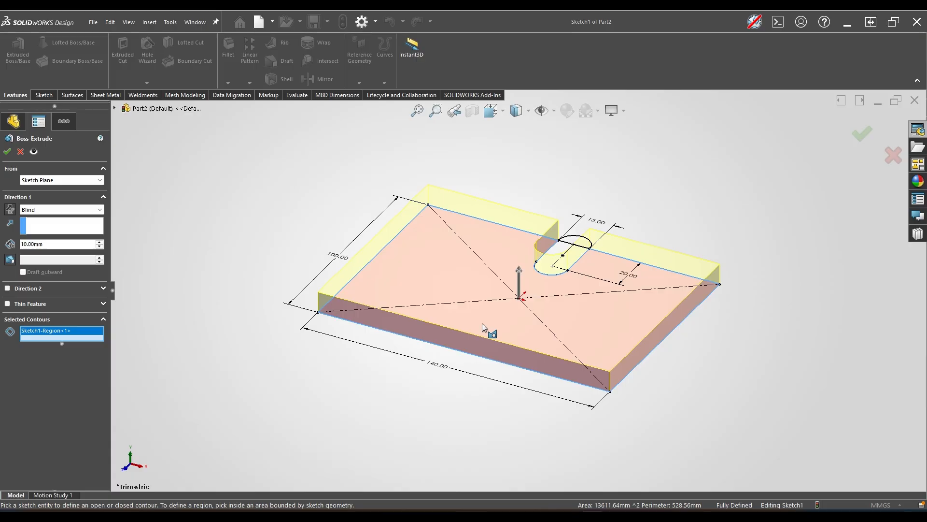
middle_click_drag(482, 323, 589, 312)
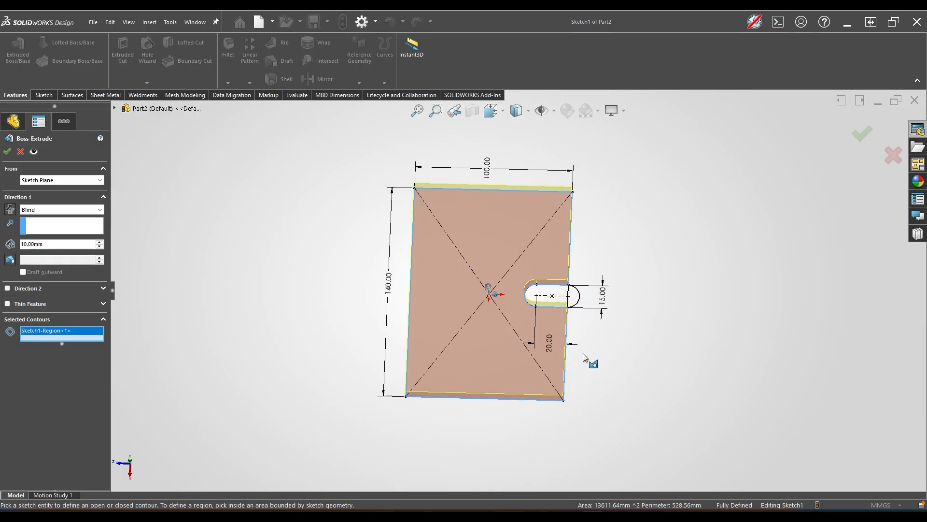
left_click(578, 300)
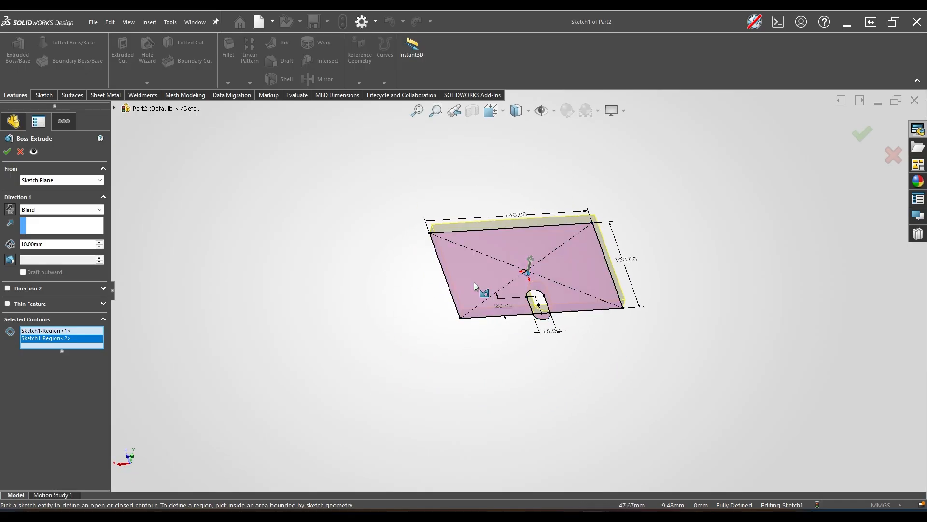
middle_click_drag(521, 309, 682, 298)
left_click(639, 320)
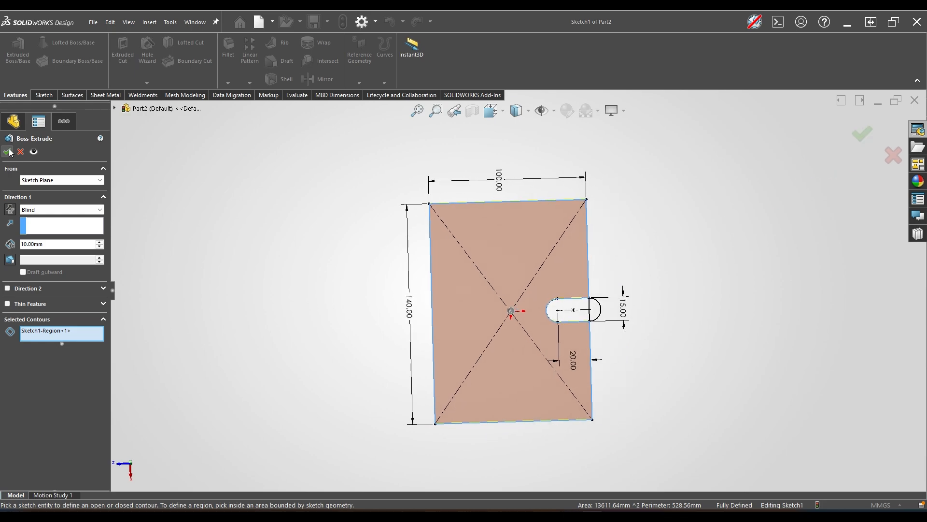
Step: Finish the 10 mm boss extrusion and show the slotted plate from the top
left_click(856, 132)
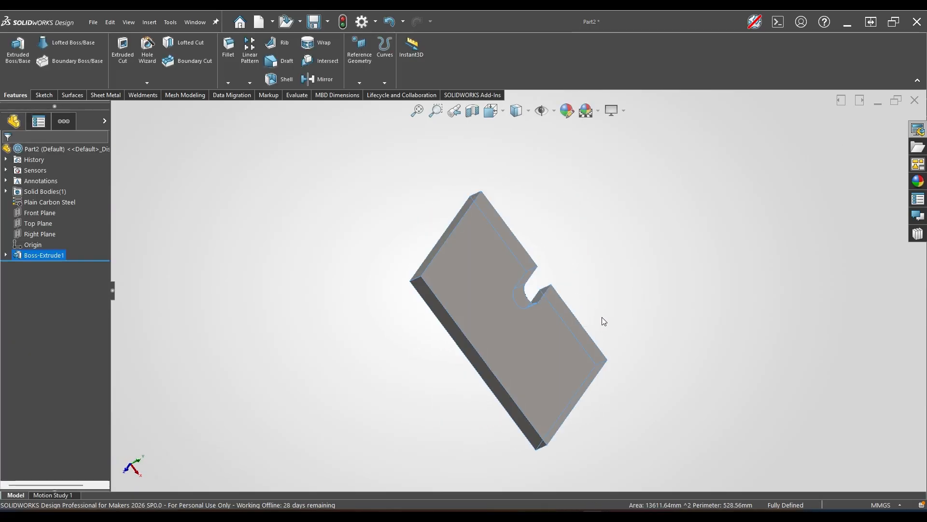
key("ctrl+5")
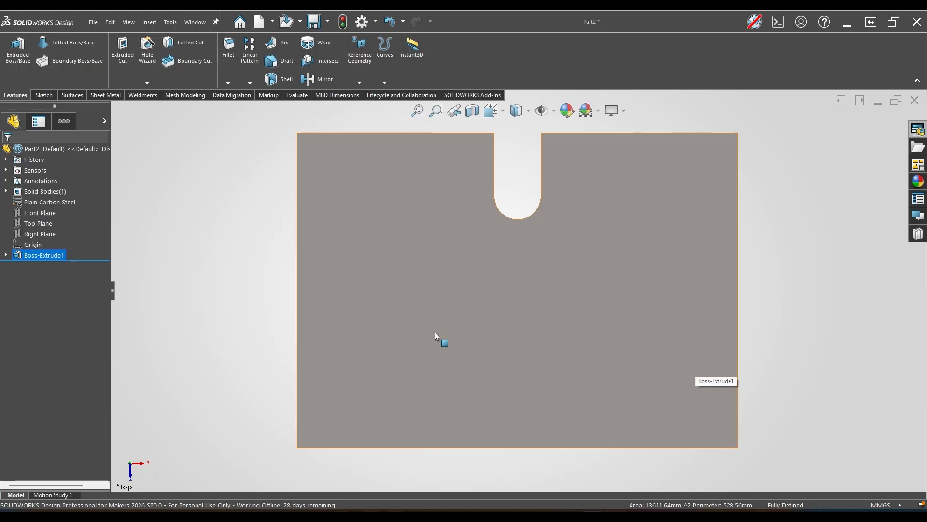
Step: Start a sketch on the plate's large face and draw a 20 mm vertical line inward from the unslotted long edge
right_click(401, 316)
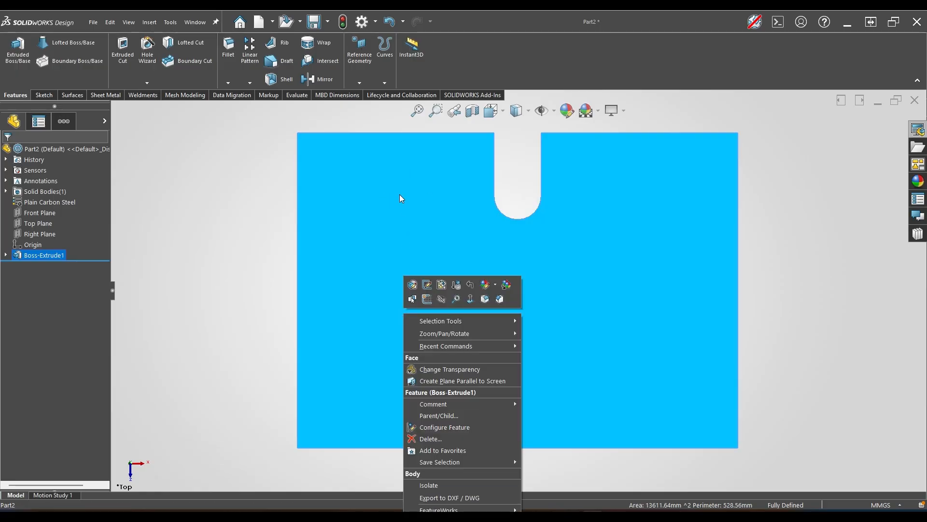
left_click(427, 299)
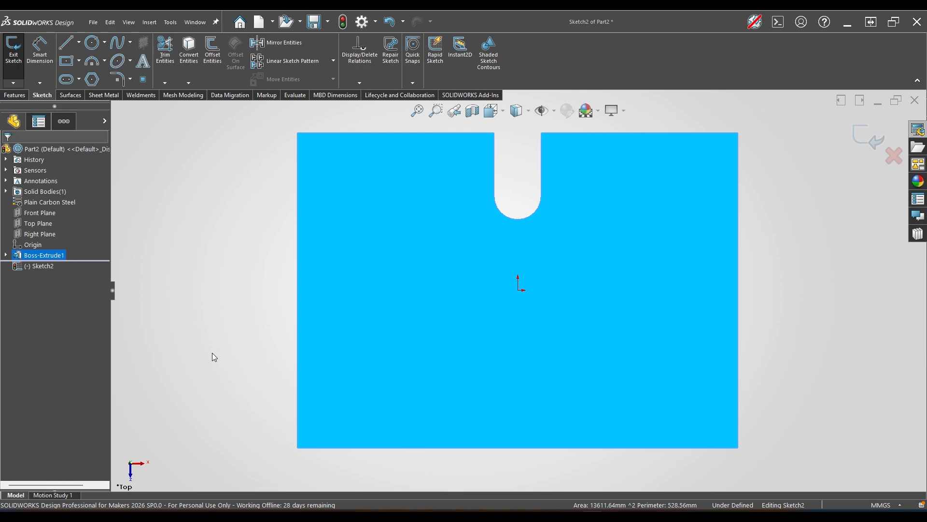
key("s")
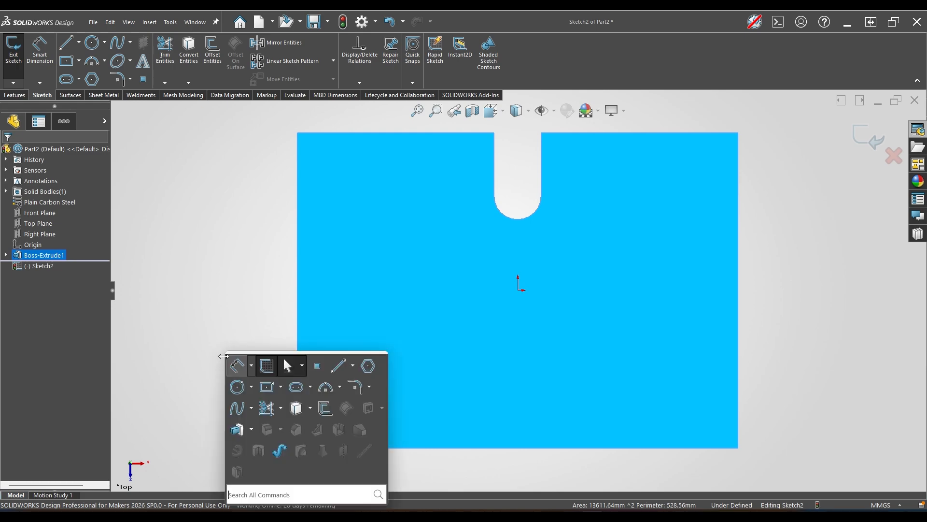
left_click(338, 367)
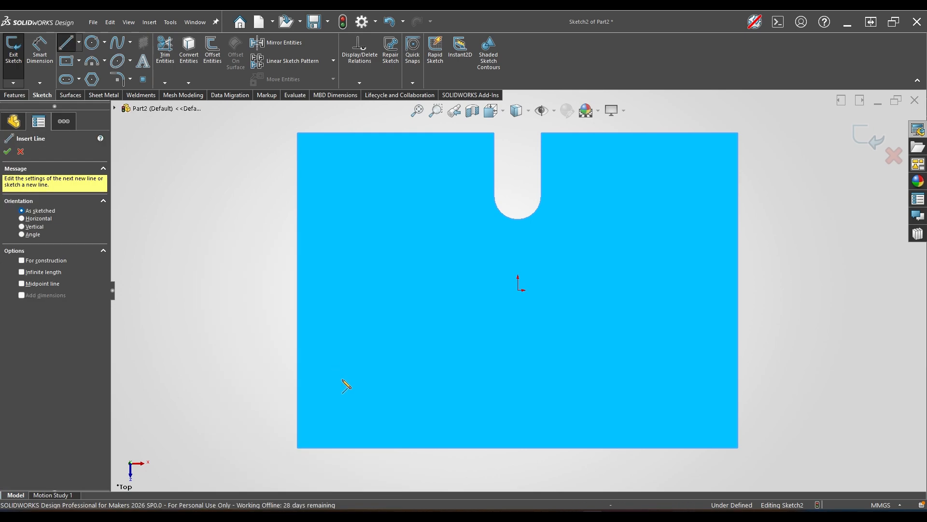
left_click(494, 447)
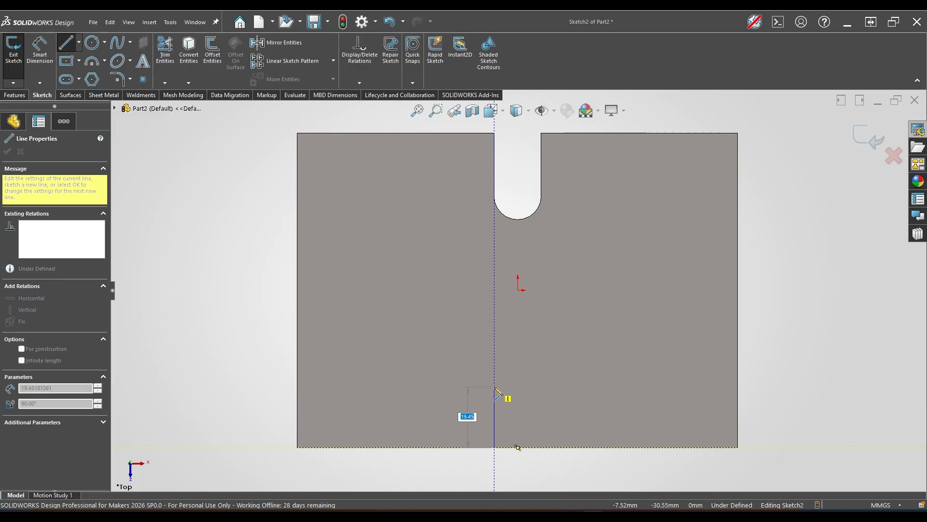
type("20")
key("Return")
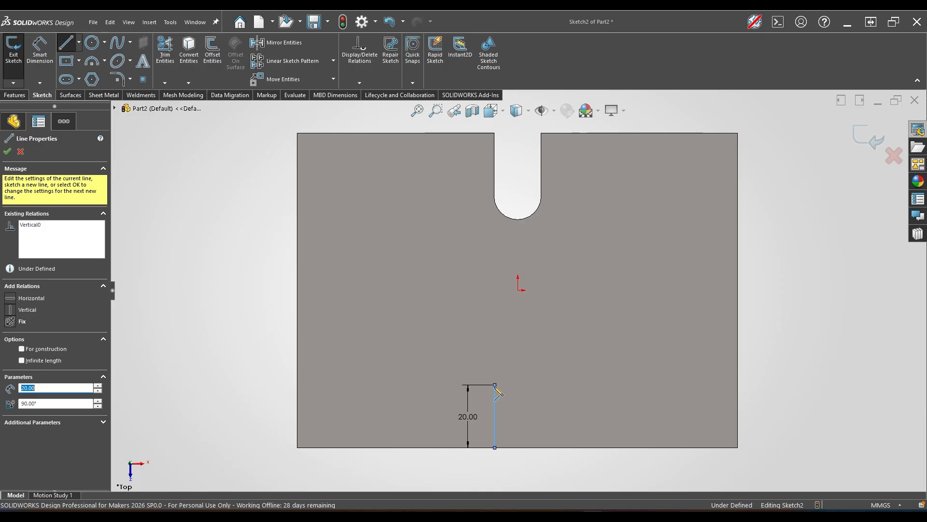
key("a")
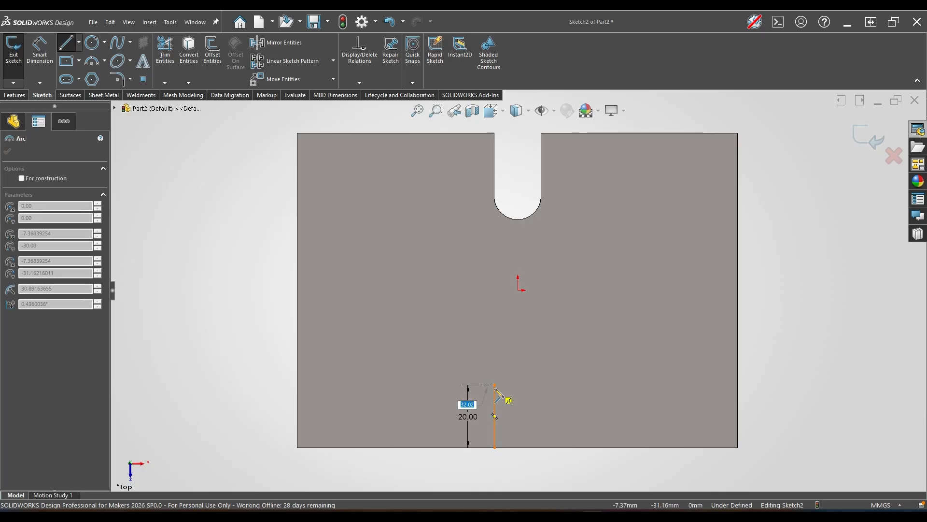
key("Escape")
key("Escape")
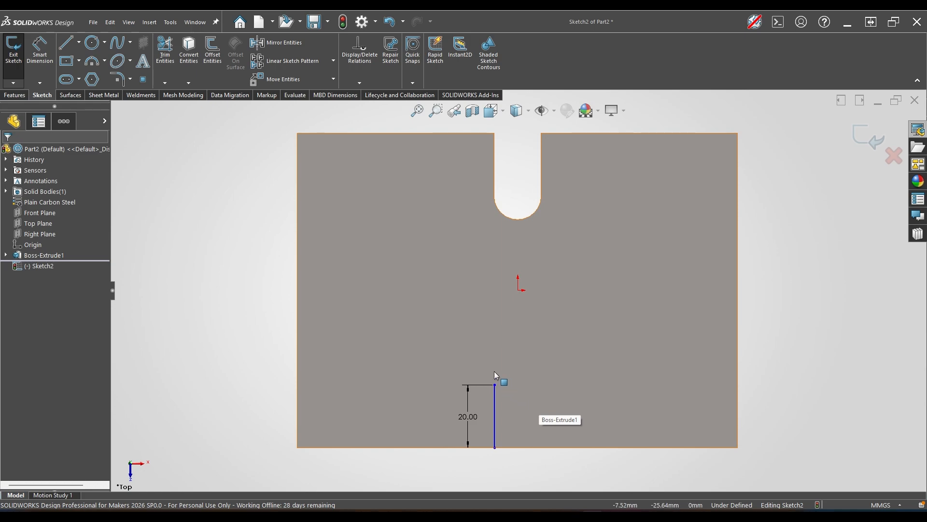
Step: Complete the rectangle with a 15 mm horizontal line from the vertical line's inner end and two lines closing it along the plate edge
key("l")
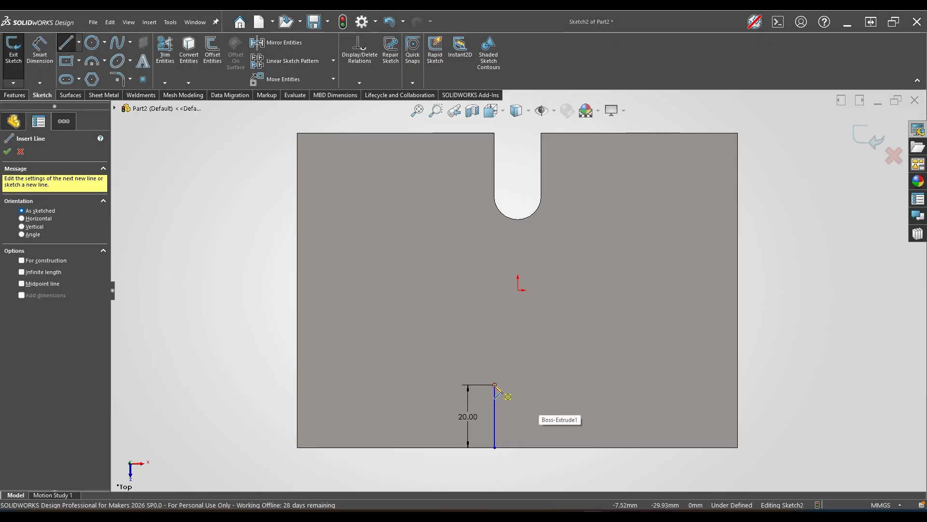
left_click(495, 385)
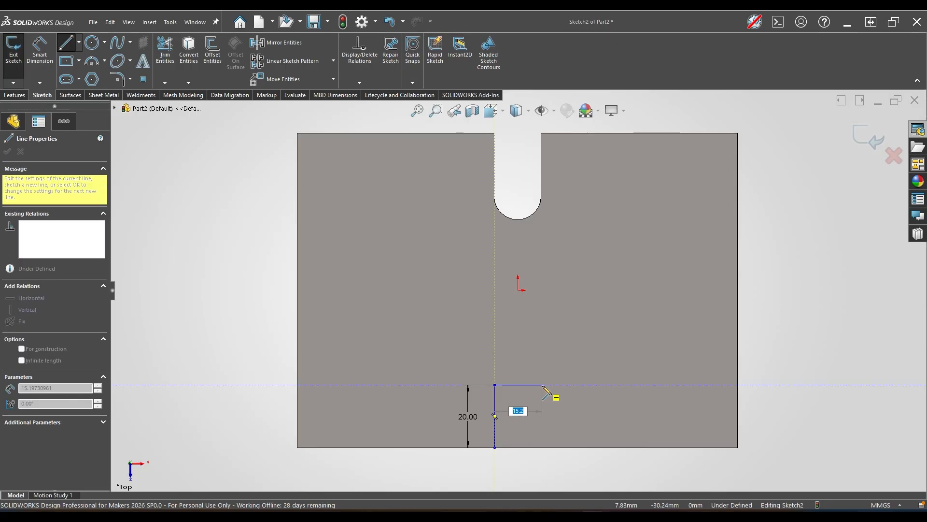
type("15")
key("Return")
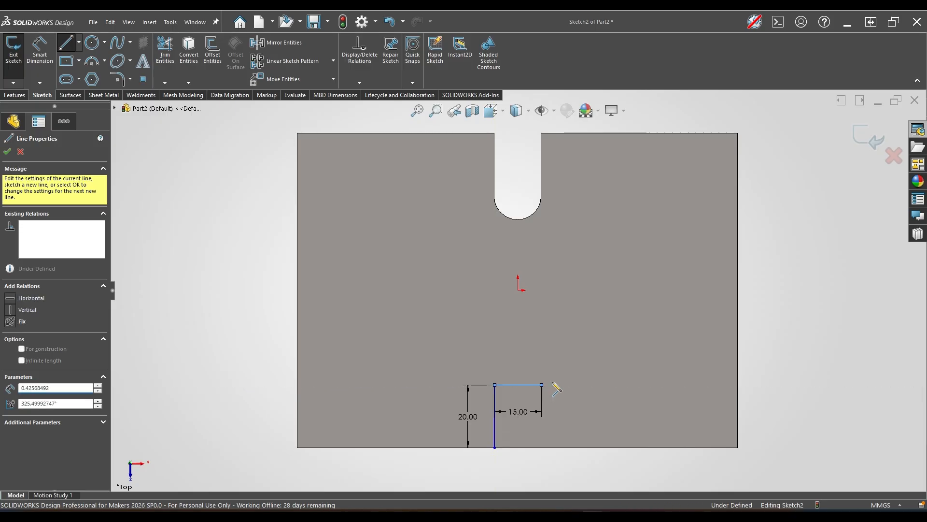
left_click(541, 449)
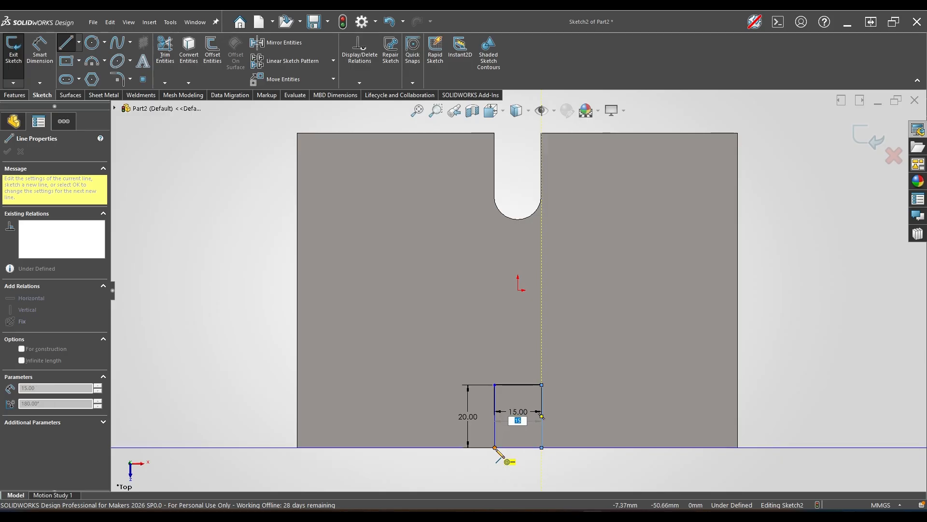
left_click(494, 447)
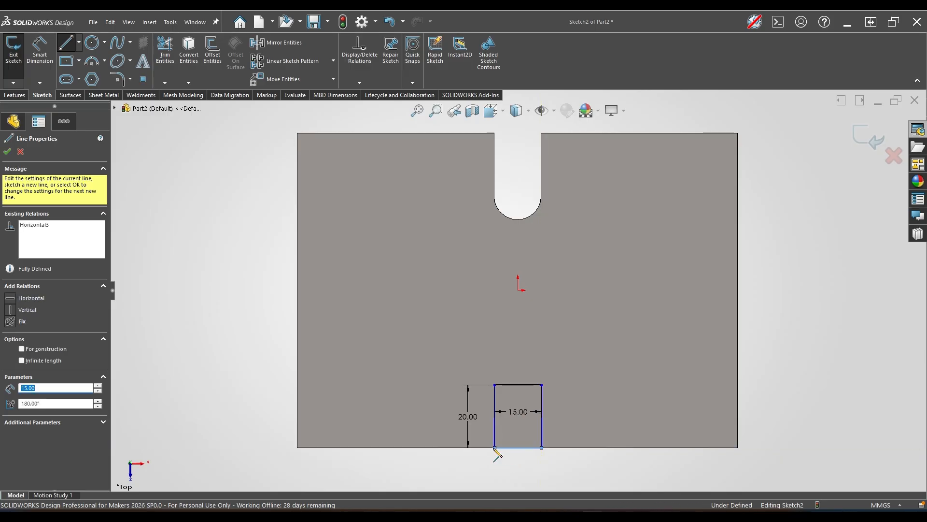
left_click(517, 447)
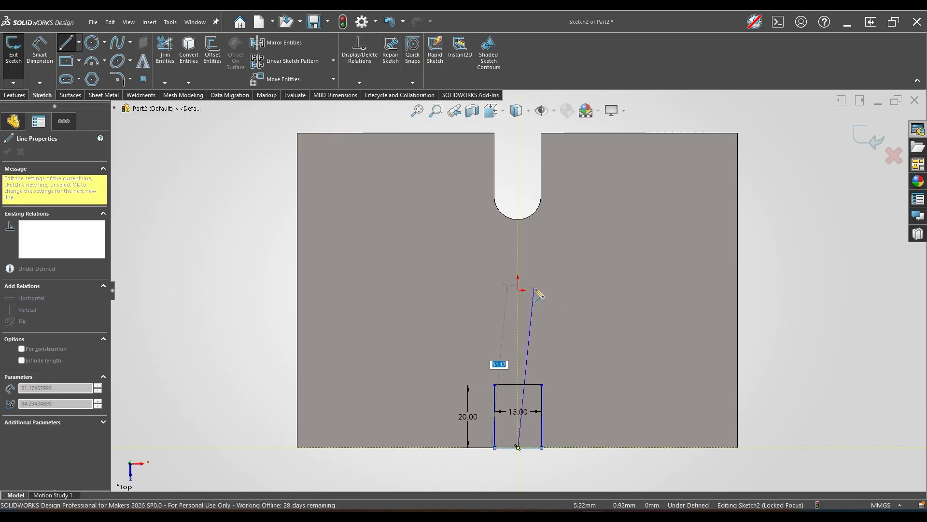
key("Escape")
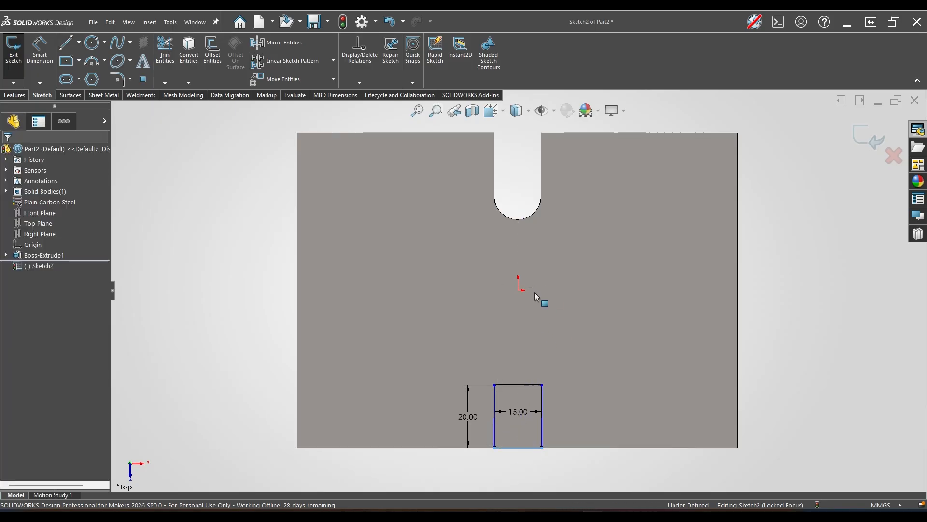
Step: Align the midpoint of the rectangle's edge-side line vertically with the origin
left_click(518, 448)
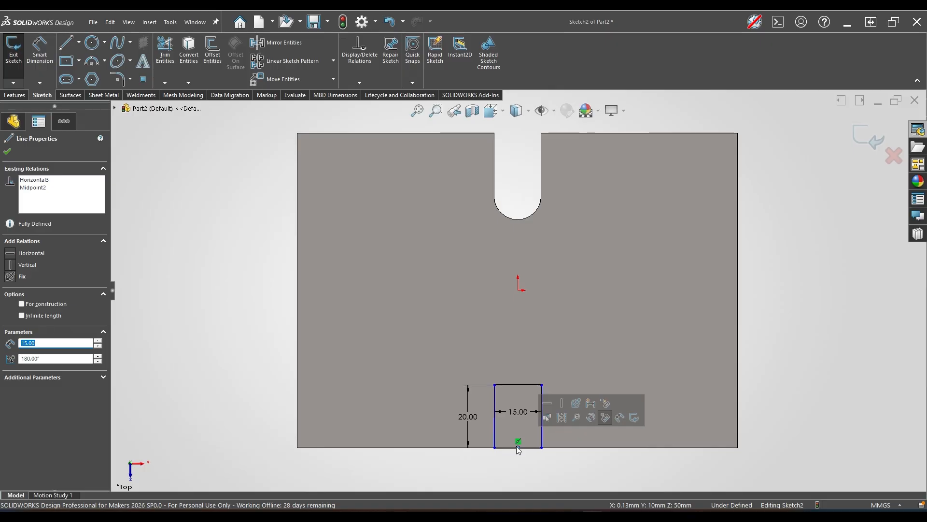
left_click(519, 291, "ctrl")
left_click(565, 251)
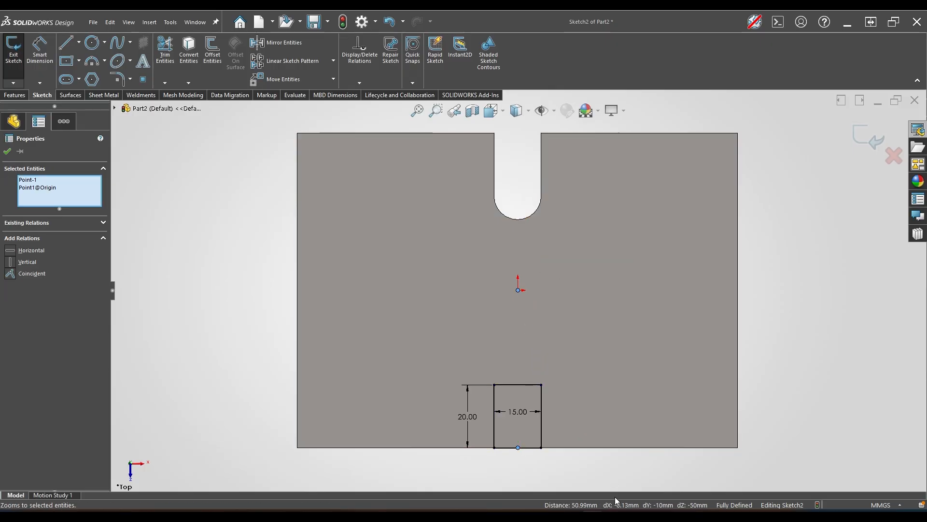
left_click(597, 465)
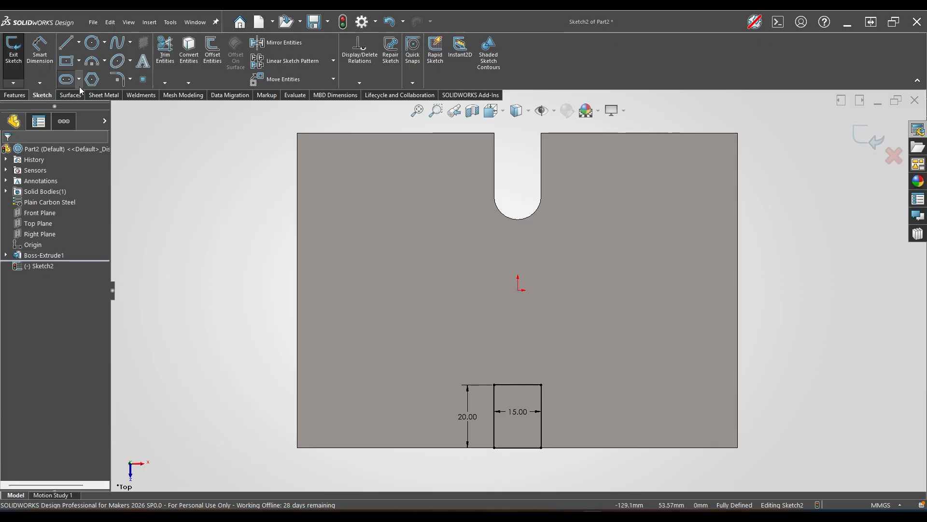
Step: Cap the rectangle's inner end with a three-point arc of 7.5 mm radius and move its radius dimension clear of the profile
left_click(95, 63)
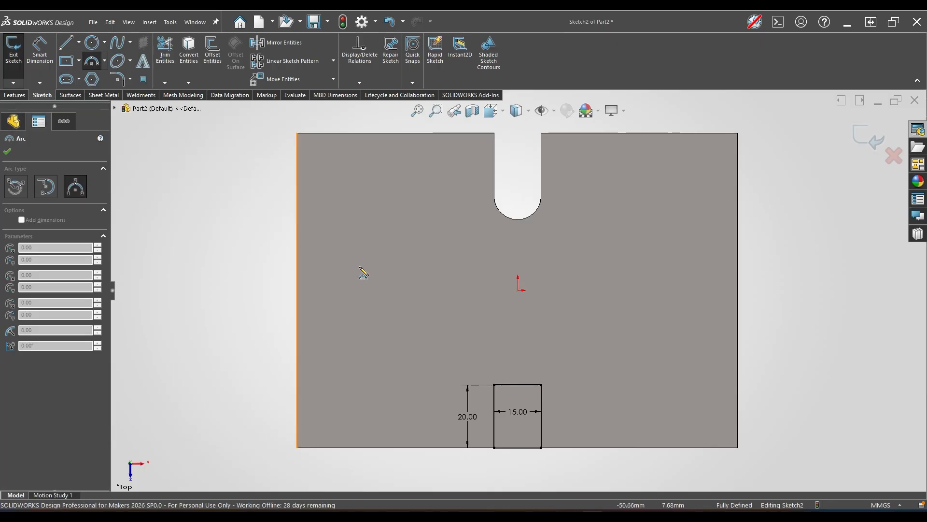
left_click(495, 385)
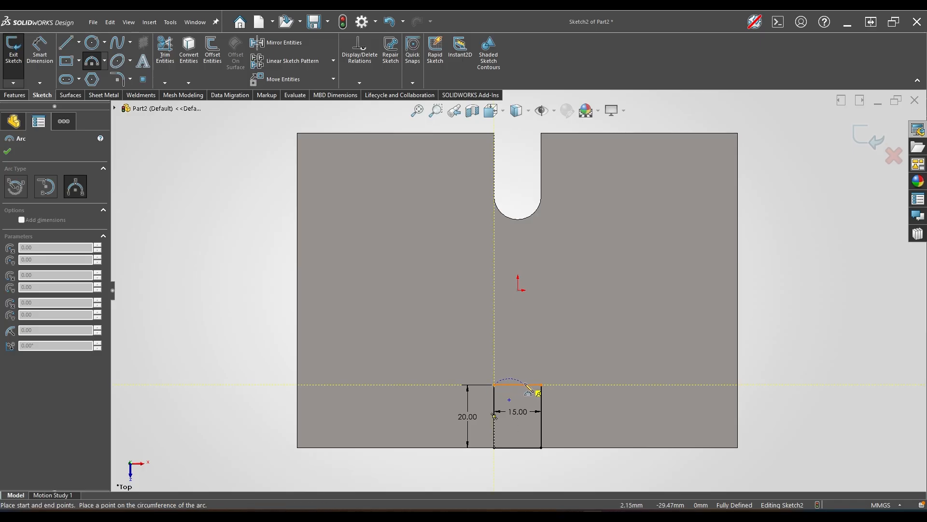
left_click(542, 385)
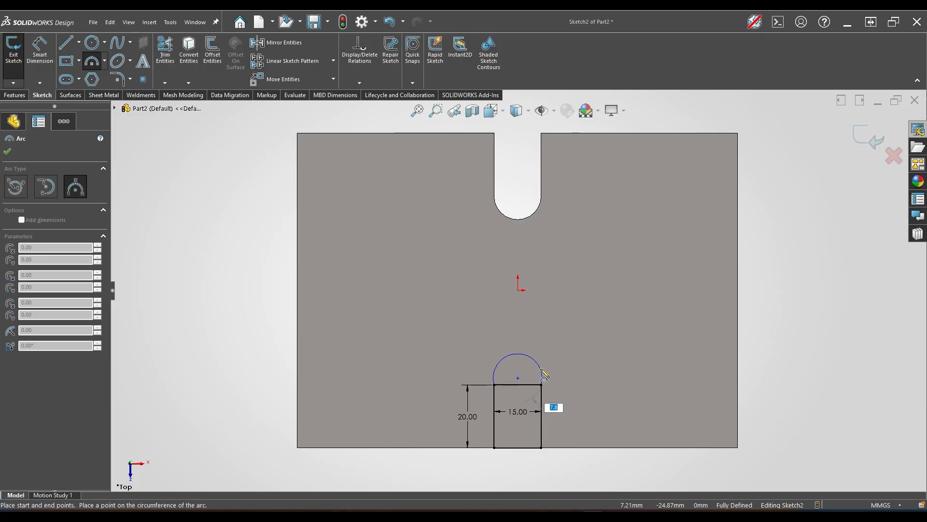
type("7")
key("Return")
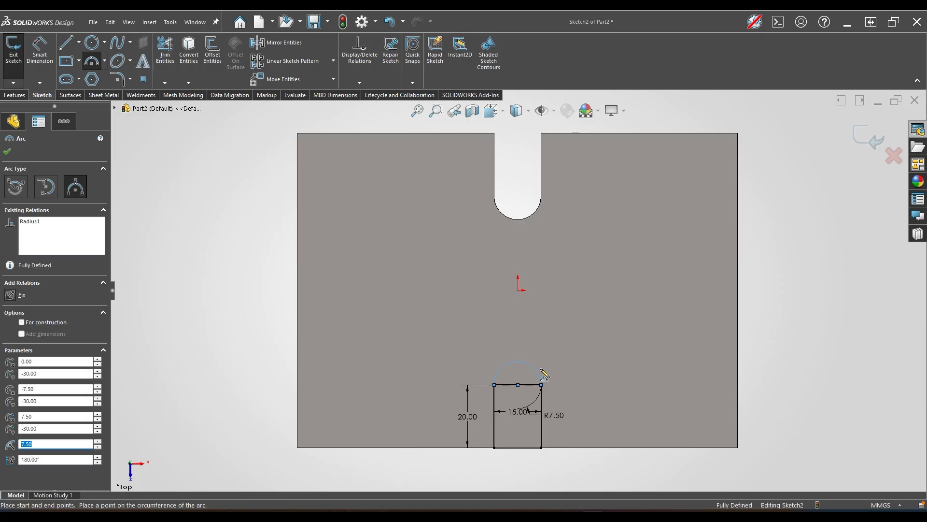
key("Escape")
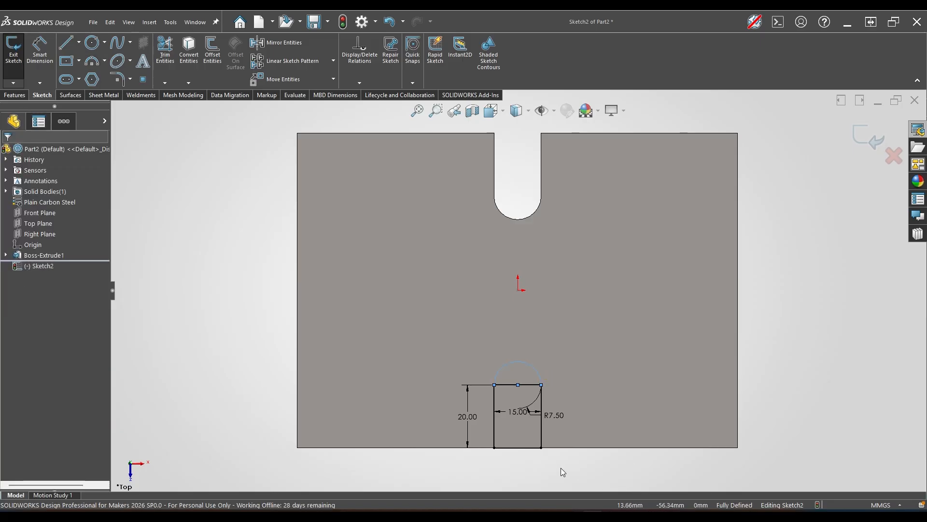
left_click_drag(553, 414, 597, 347)
left_click(609, 475)
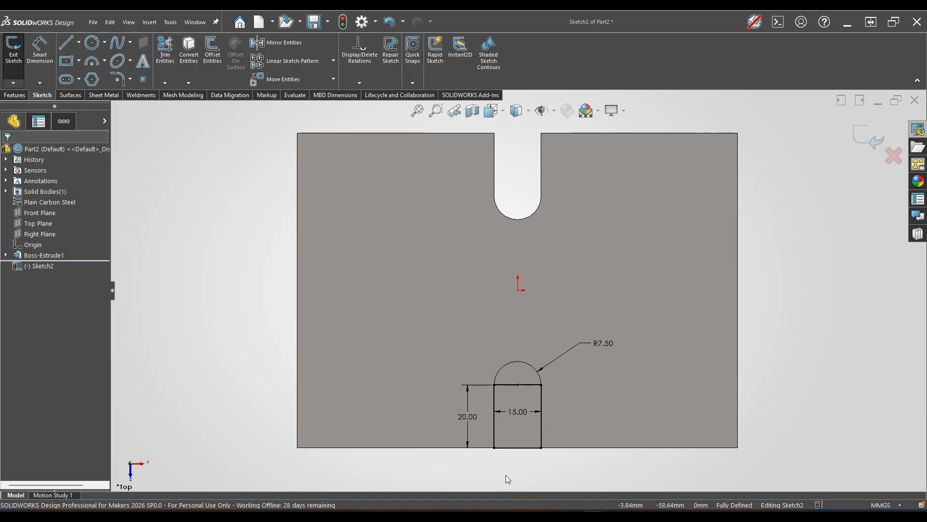
Step: Cut the rectangular and semicircular regions through all of the plate with an Extruded Cut
right_click(537, 476)
left_click(15, 95)
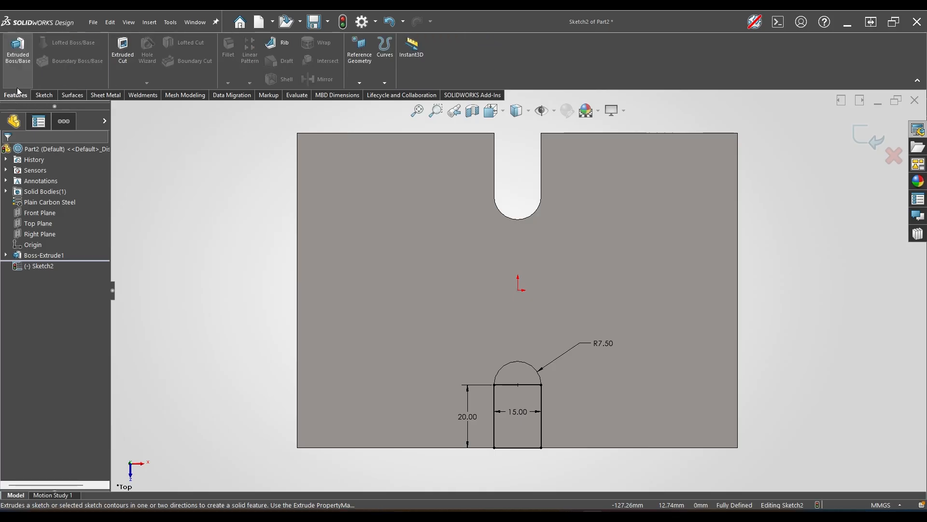
left_click(122, 49)
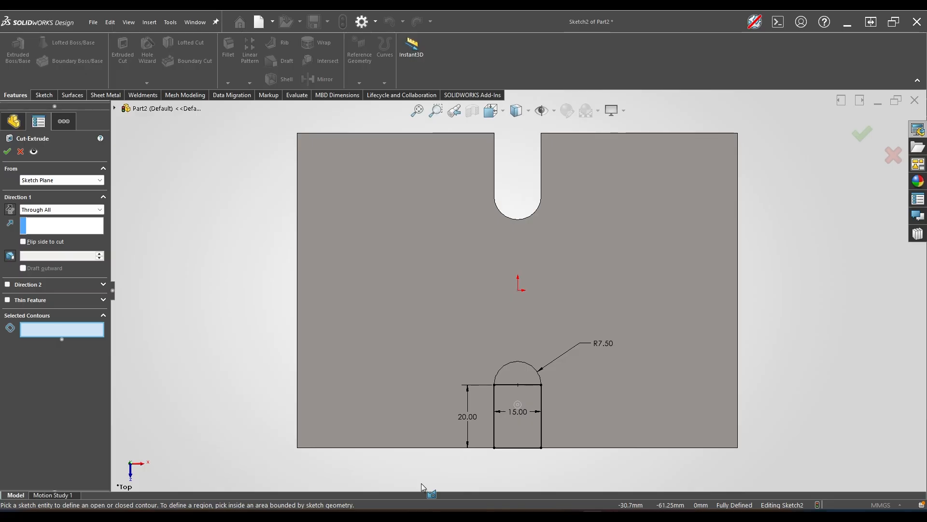
left_click(524, 440)
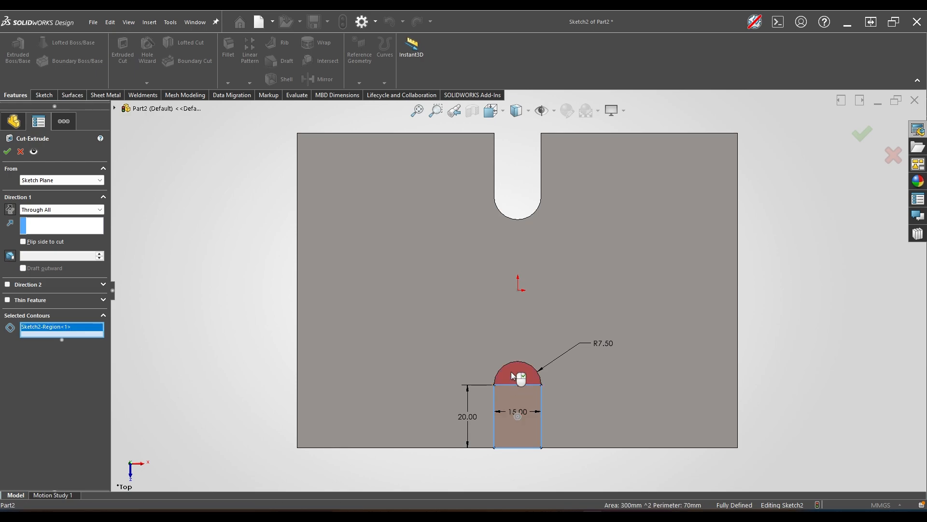
left_click(511, 371)
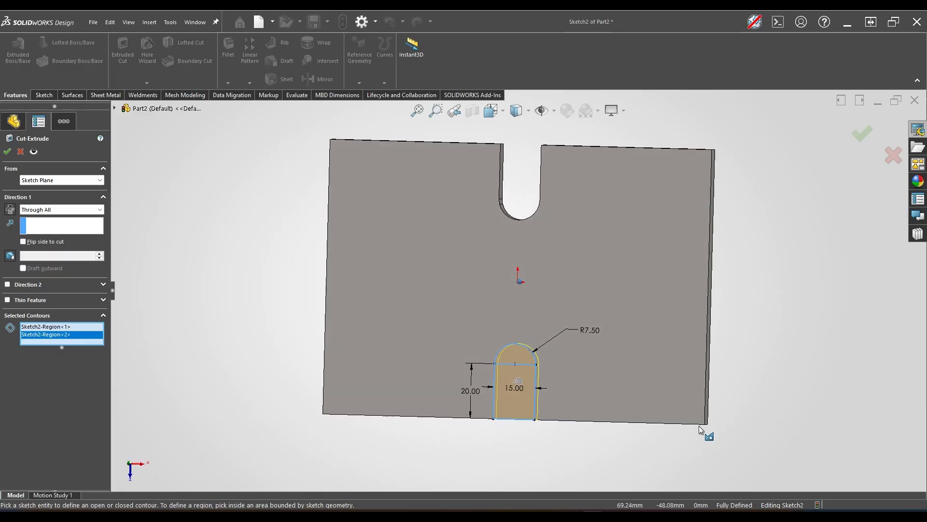
left_click(865, 132)
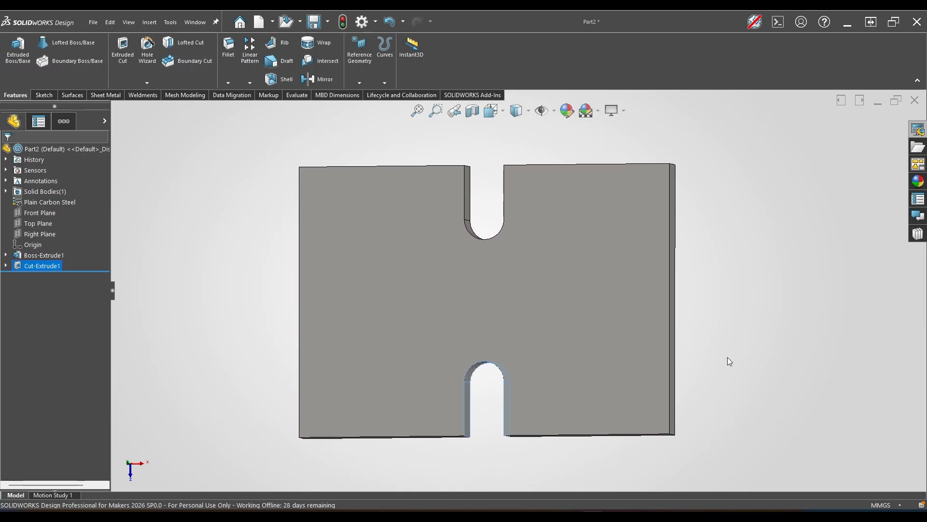
Step: Sketch a horizontal straight slot on the plate face, 20 mm between arc centers and 15 mm wide, centered about 28 mm left of the origin
right_click(547, 300)
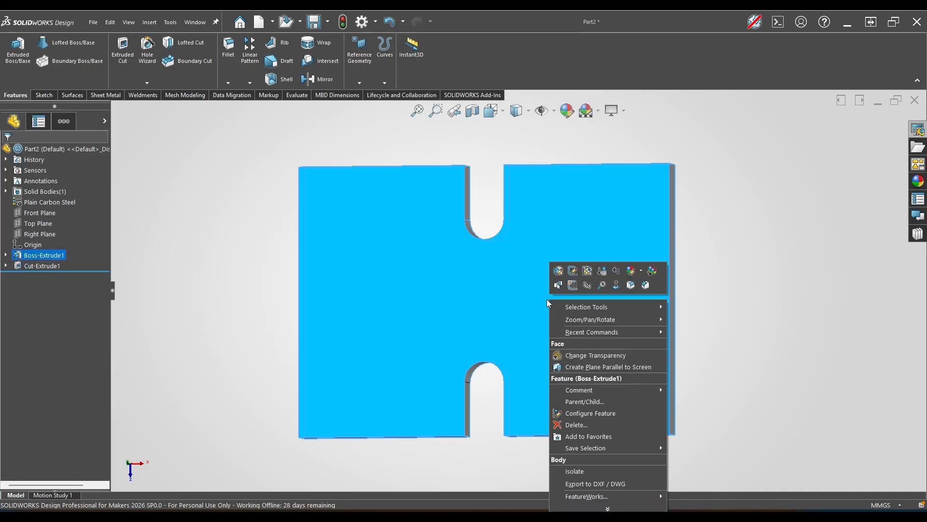
left_click(573, 285)
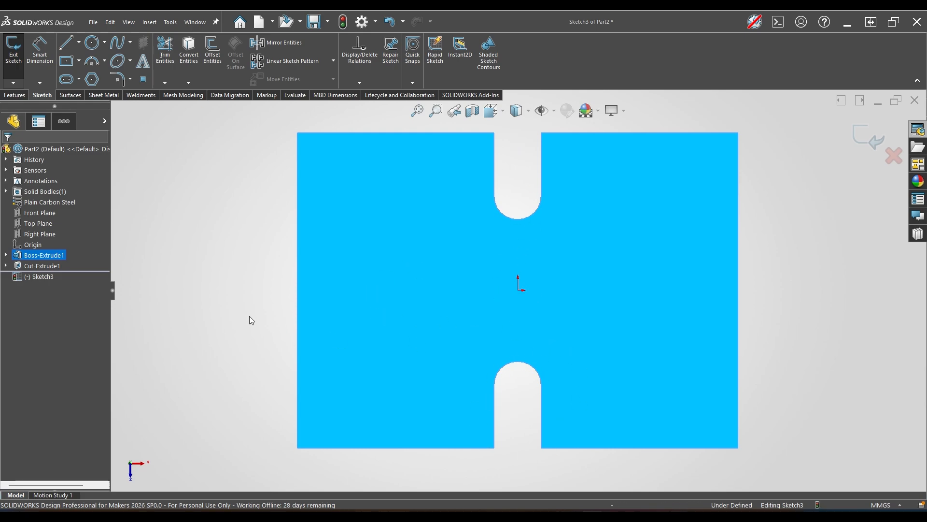
key("s")
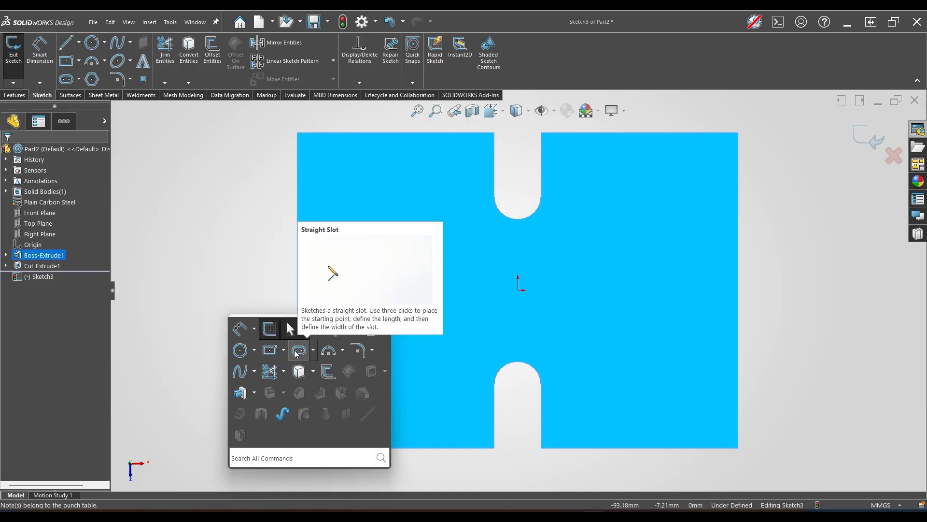
left_click(299, 349)
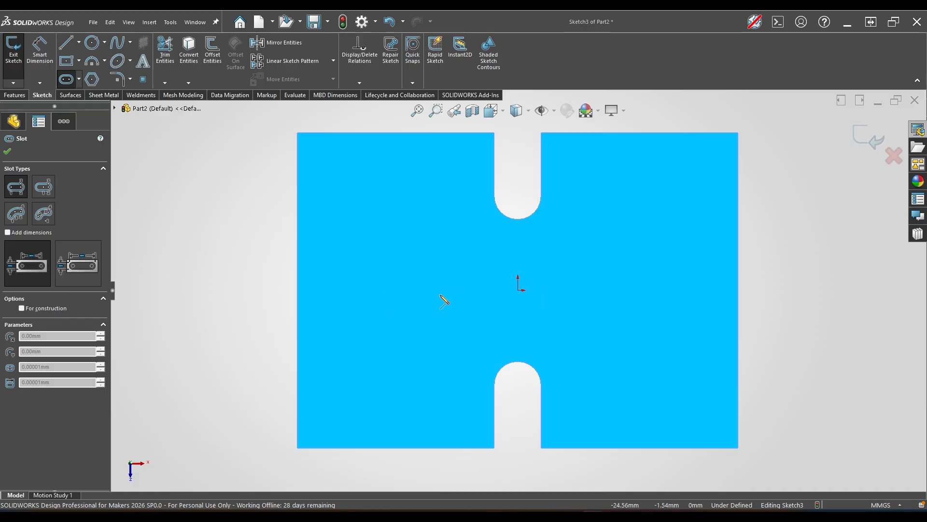
left_click(397, 290)
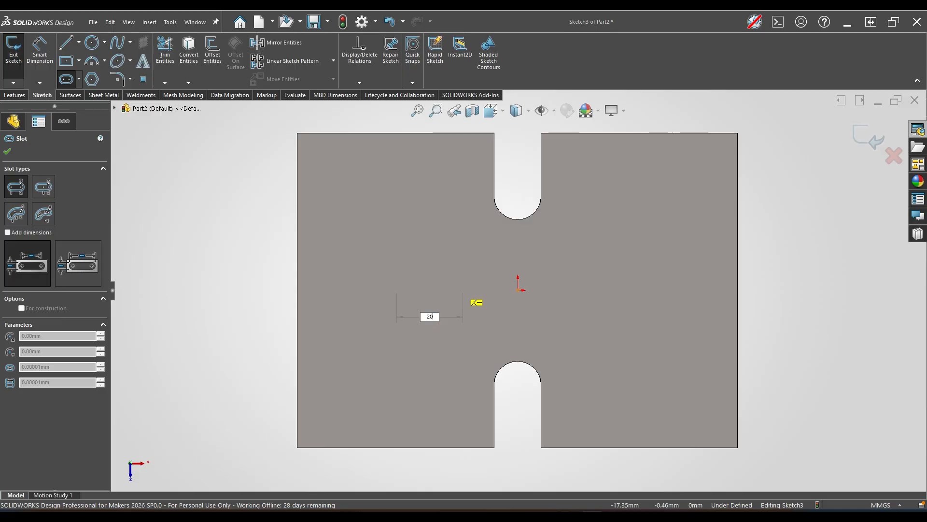
left_click(462, 290)
type("20")
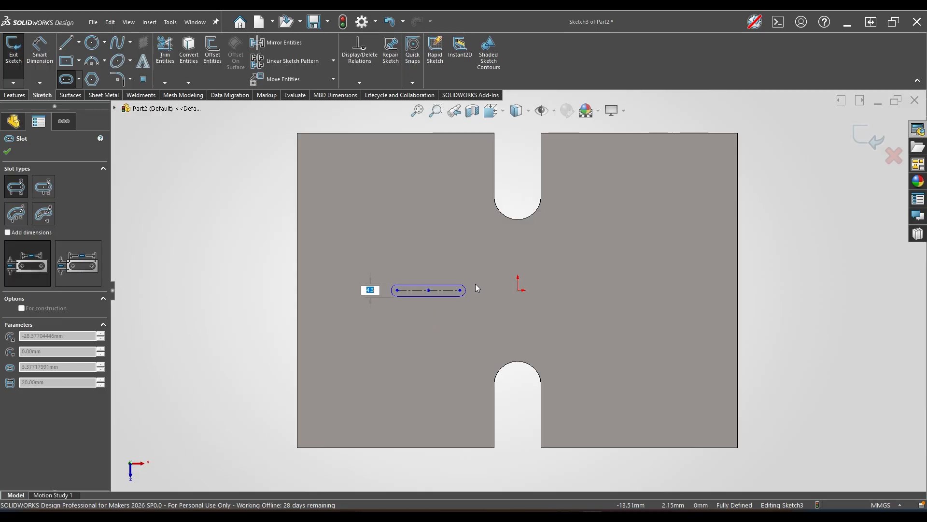
key("Return")
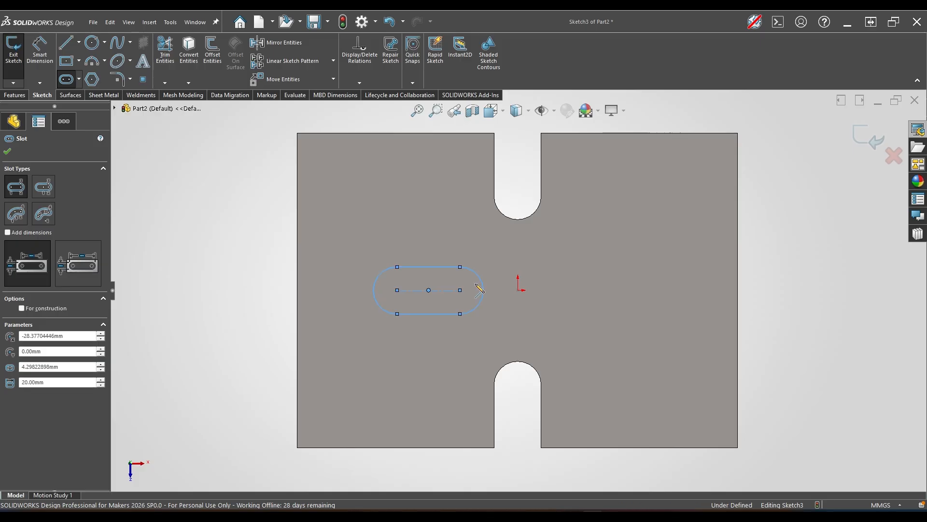
Step: Dimension the slot's width as 15 mm and the length of its straight edge as 20 mm
key("s")
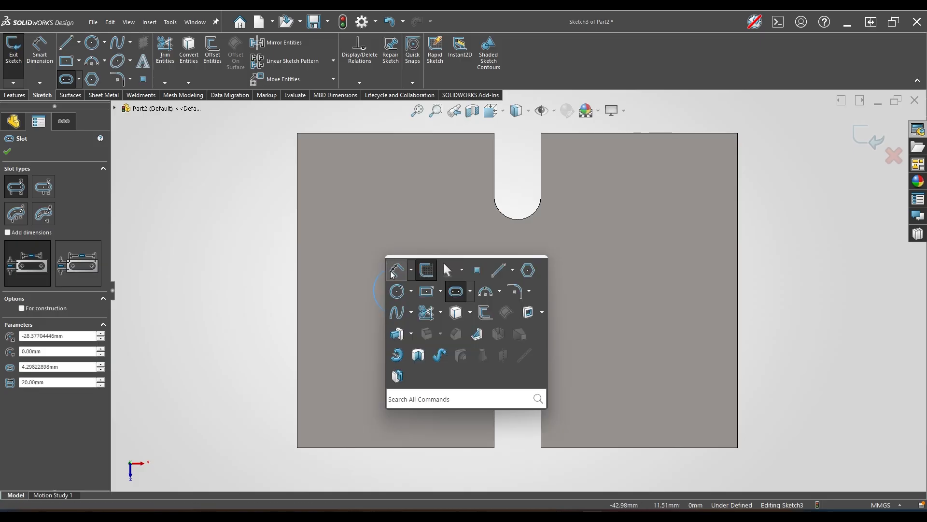
left_click(442, 261)
left_click(418, 268)
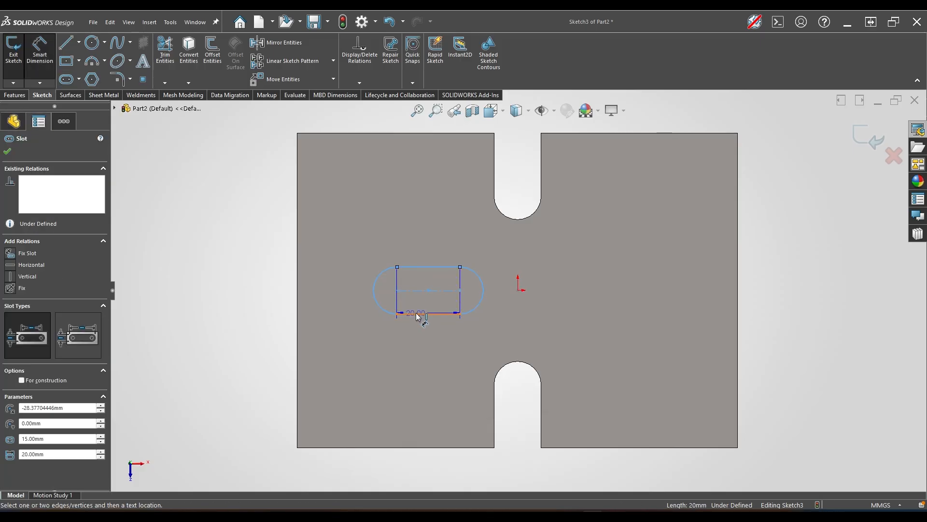
left_click(338, 299)
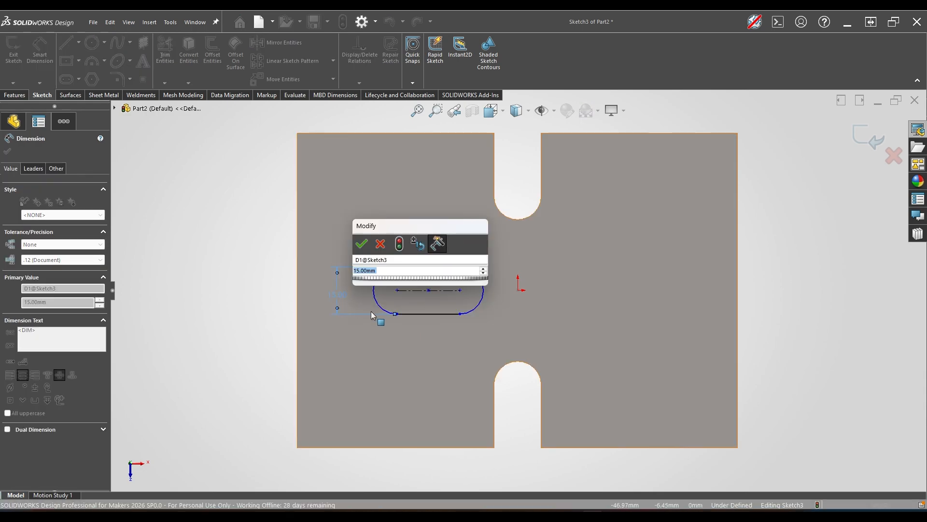
left_click(361, 243)
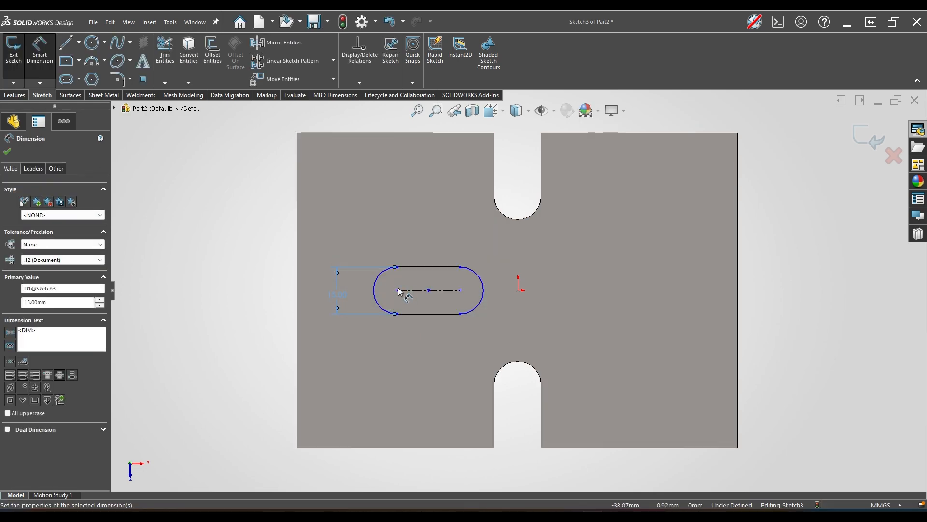
left_click(434, 314)
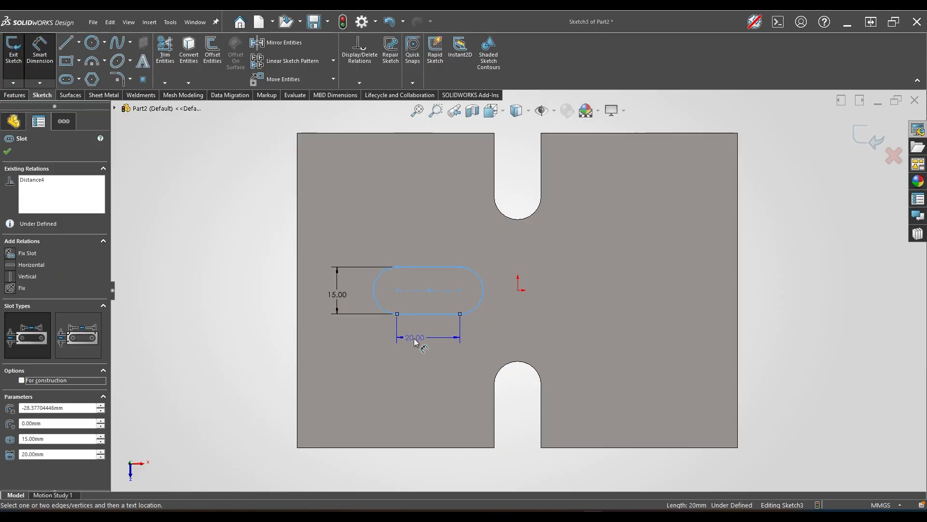
left_click(426, 361)
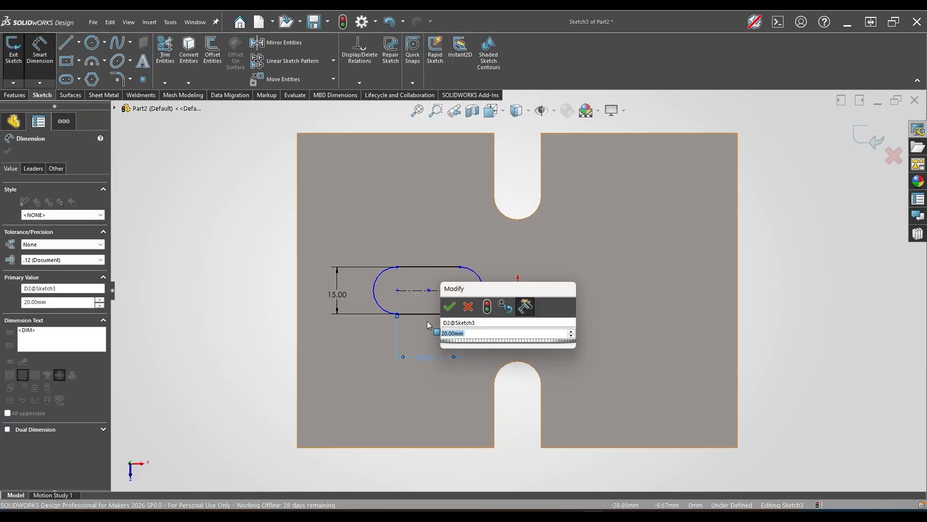
left_click(449, 304)
Step: Try to add a radius dimension to the arc at the slot's left end
key("s")
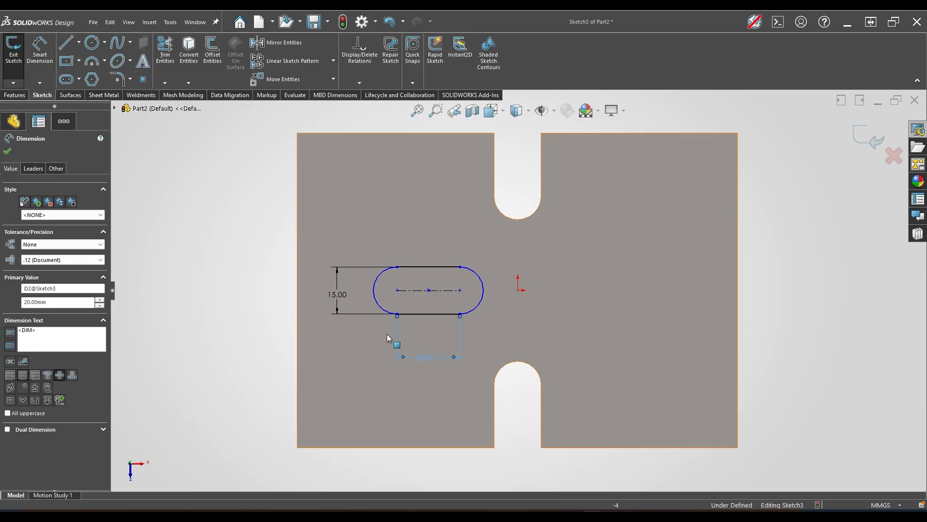
key("s")
key("Escape")
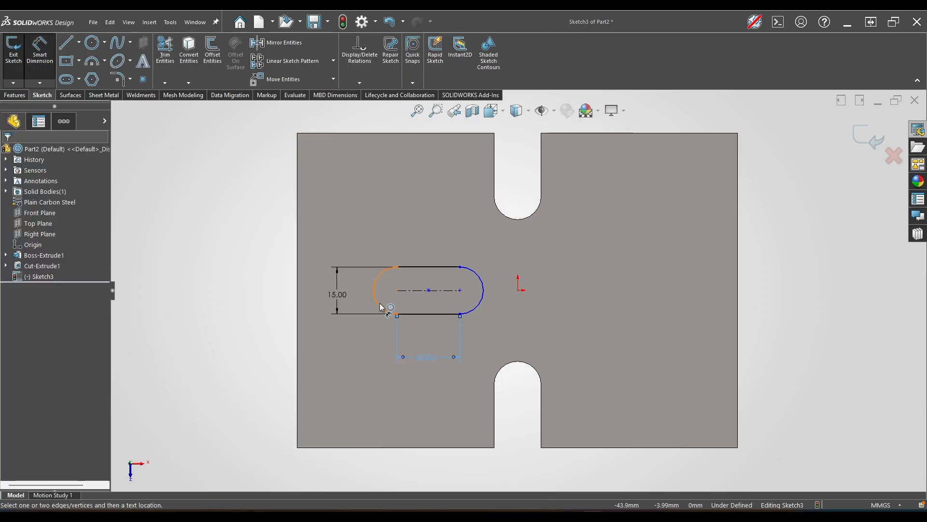
left_click(382, 306)
left_click(358, 329)
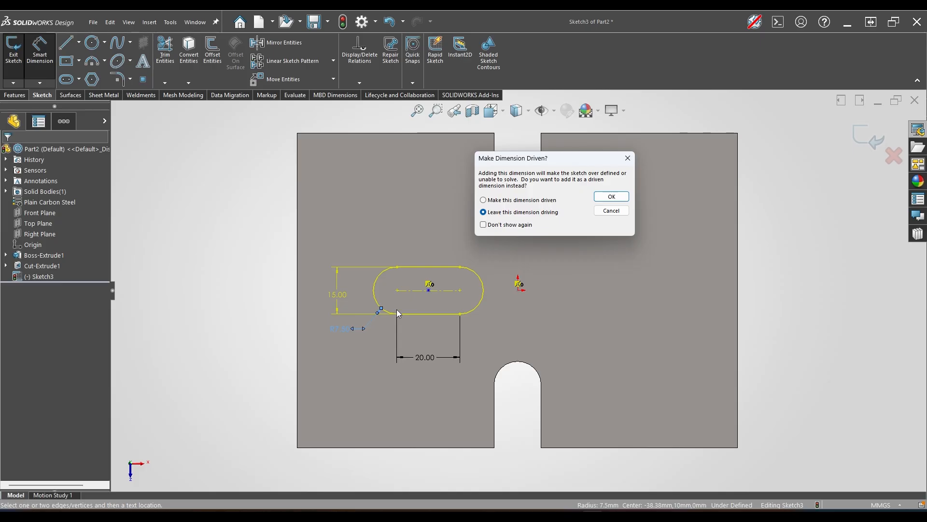
left_click(610, 211)
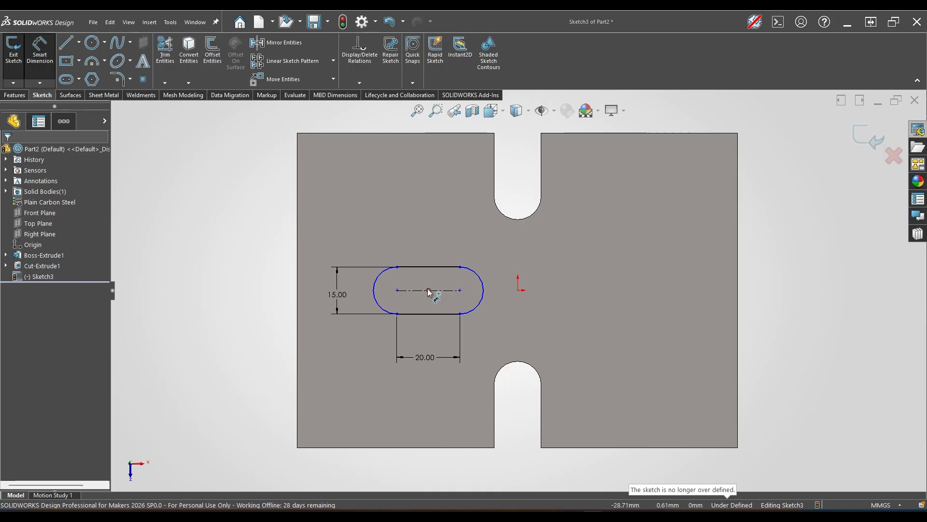
key("Escape")
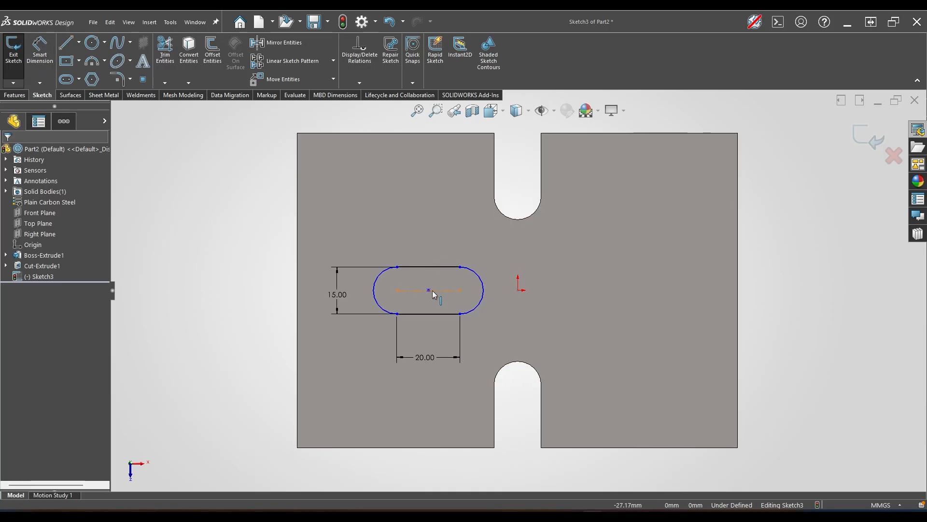
Step: Align the slot's center horizontally with the origin and shift the slot until its center lies about 26 mm left of the origin
left_click(430, 290)
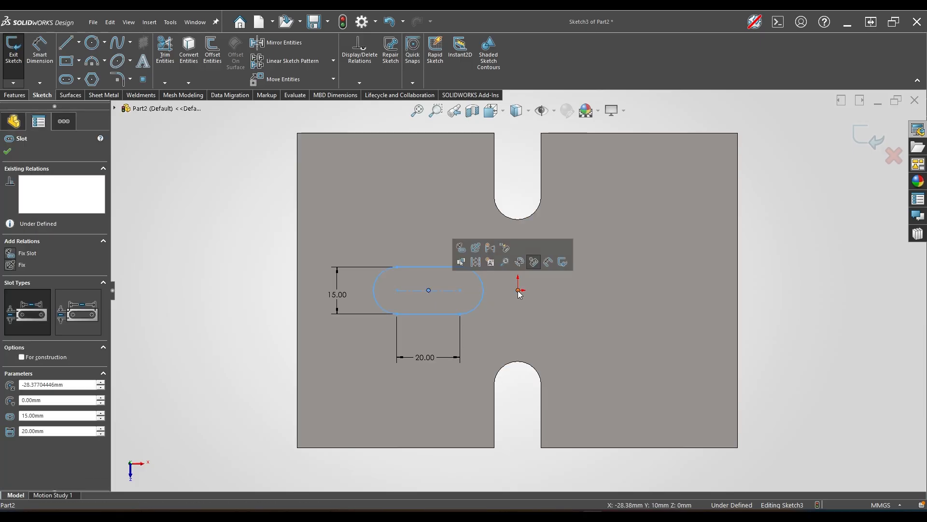
left_click(518, 290, "ctrl")
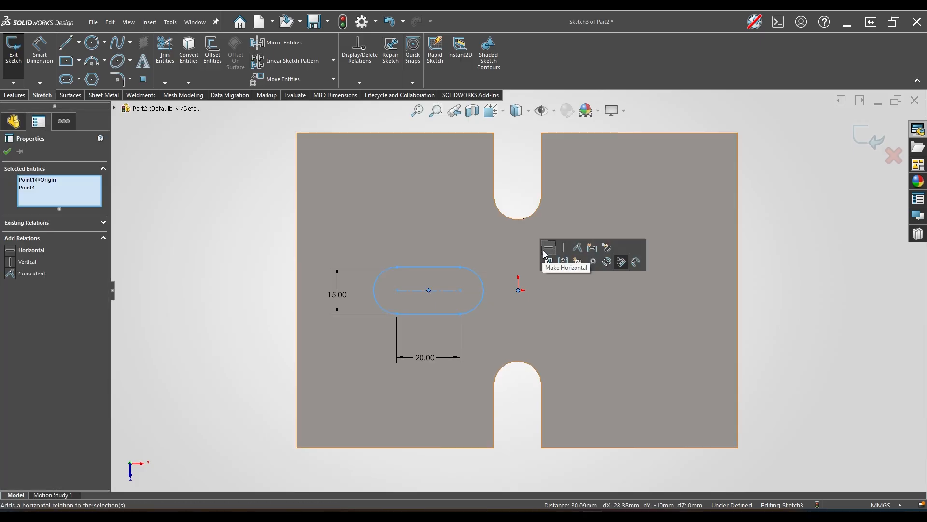
left_click(547, 248)
left_click(224, 337)
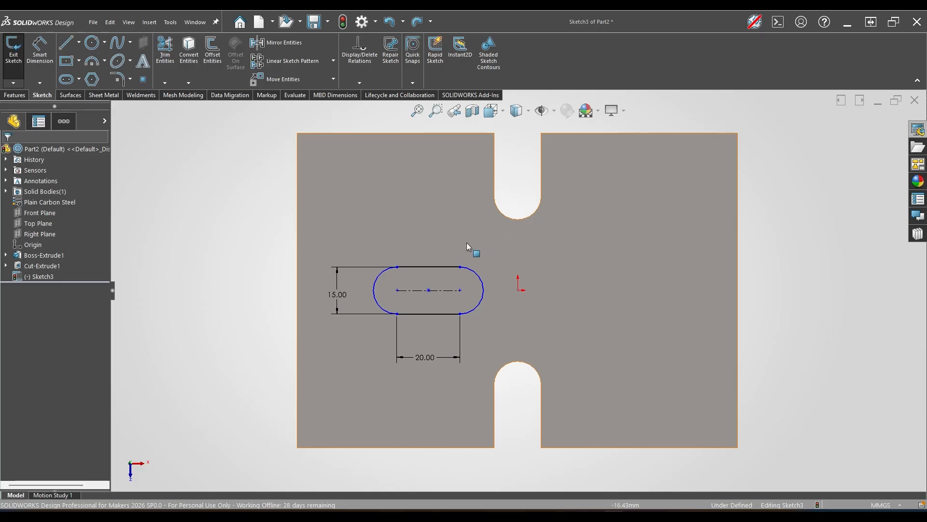
left_click(483, 286)
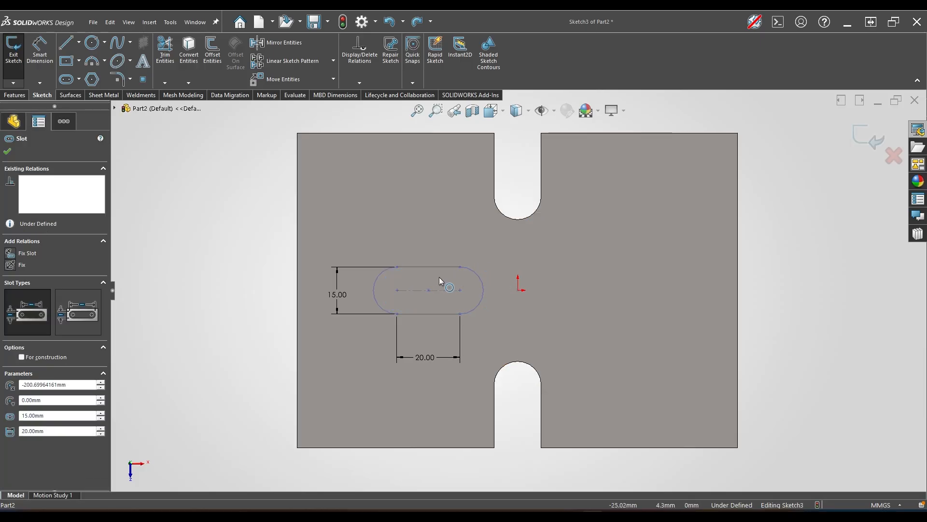
left_click_drag(439, 278, 486, 278)
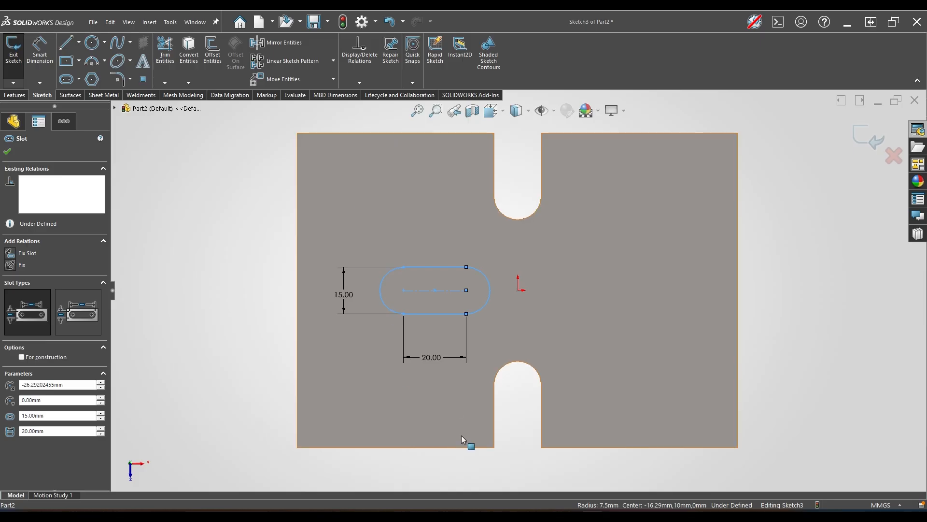
Step: Dimension the horizontal distance between the slot's center and the origin, placing the dimension below the plate
key("s")
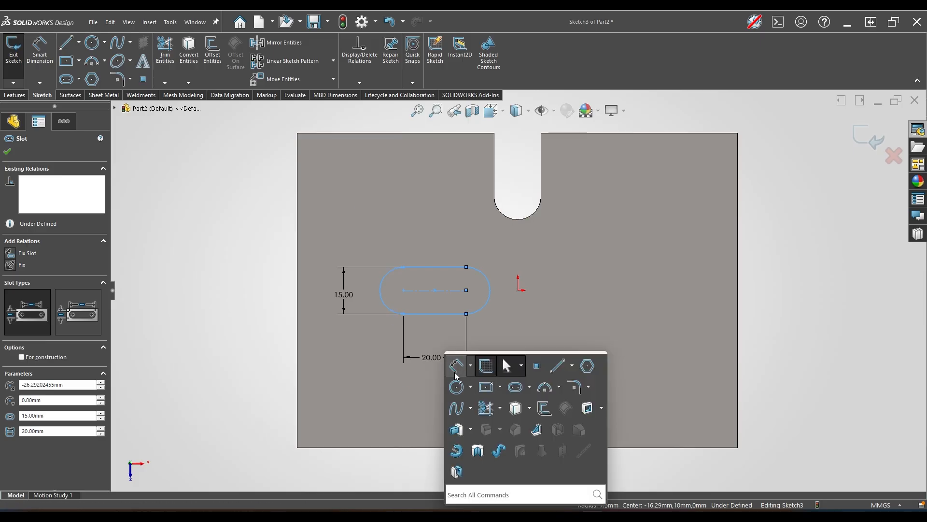
left_click(456, 367)
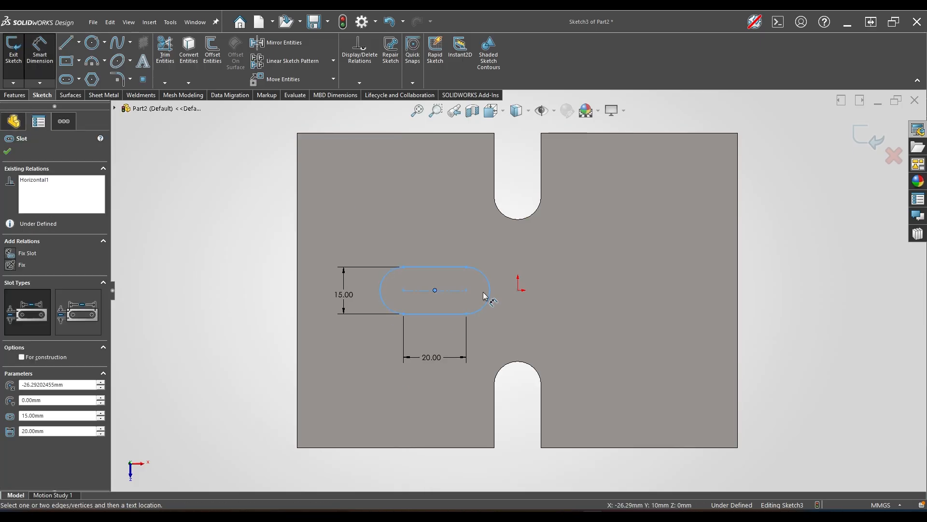
left_click(518, 290)
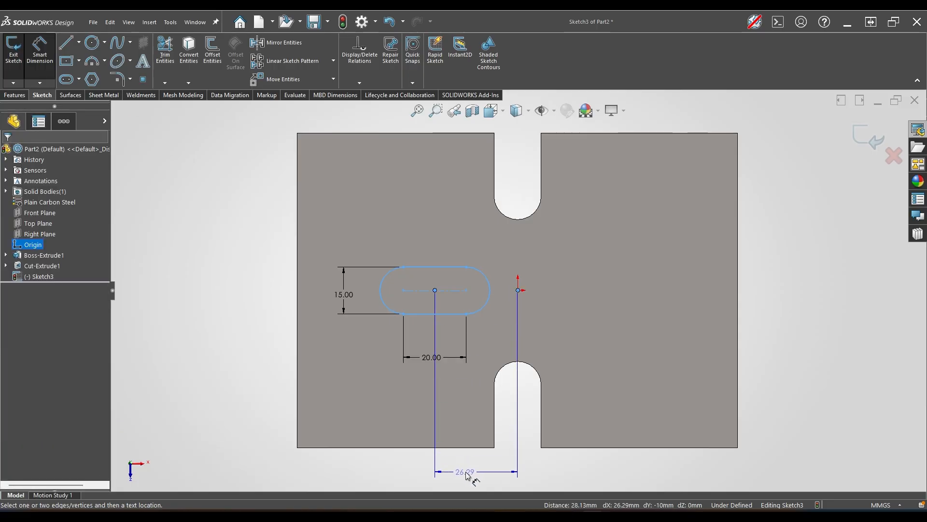
left_click(470, 476)
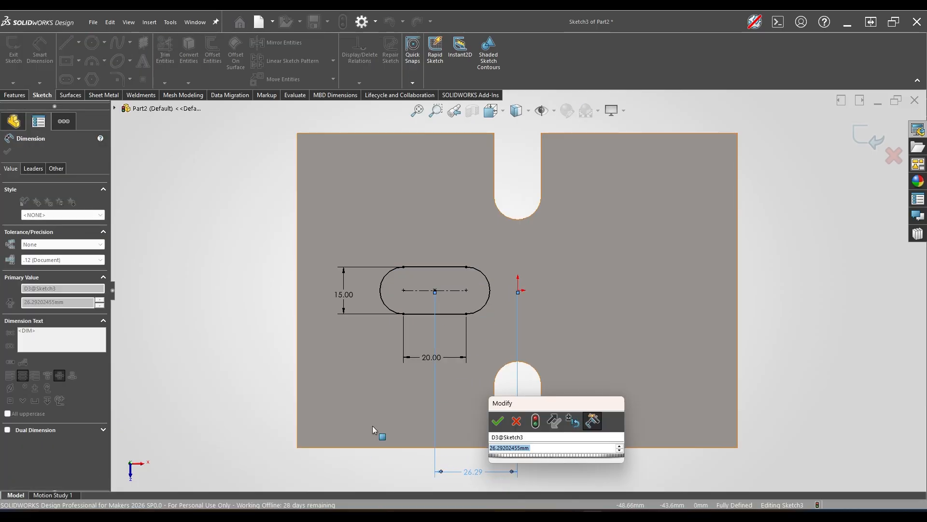
left_click(497, 421)
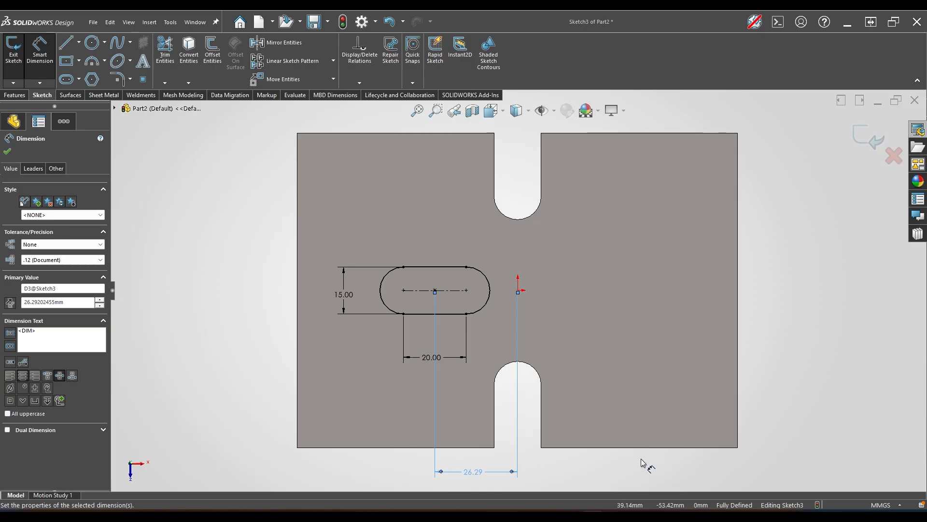
Step: Draw a 15 mm vertical line across the slot joining the two ends of its left arc
key("s")
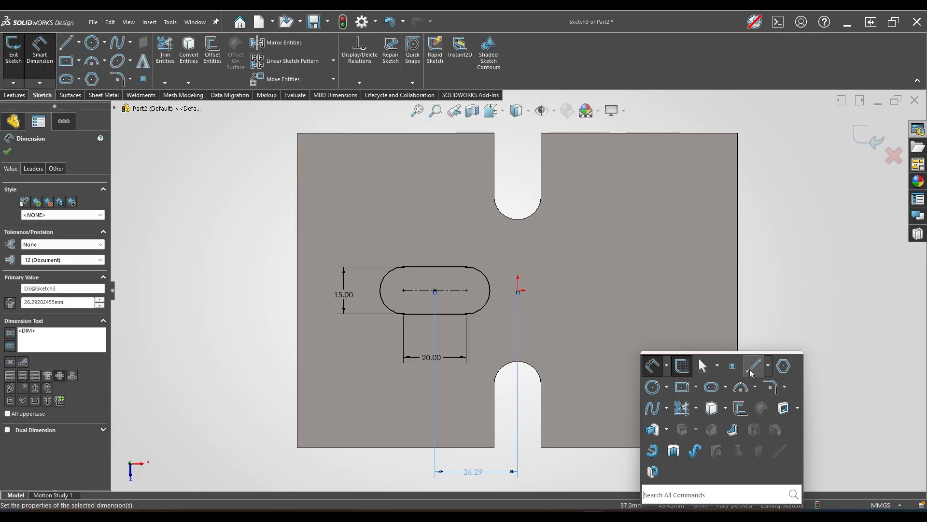
key("Escape")
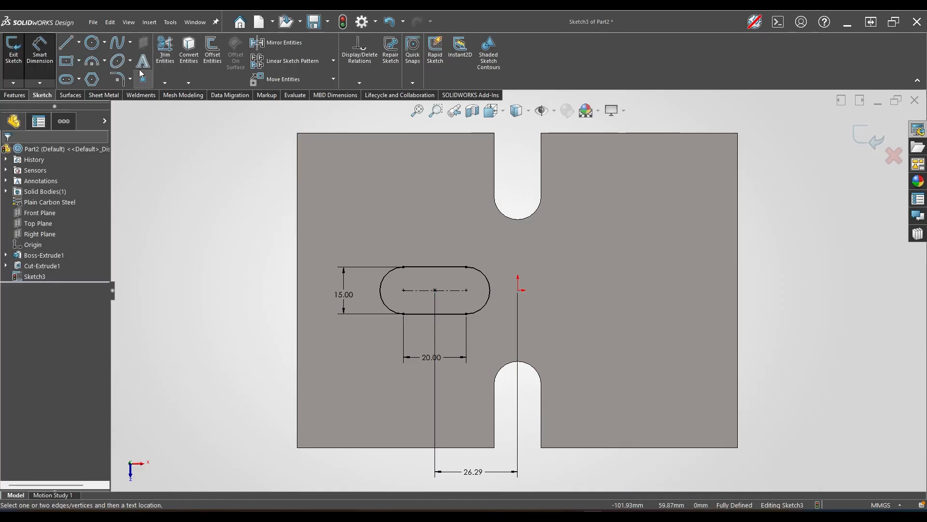
left_click(66, 42)
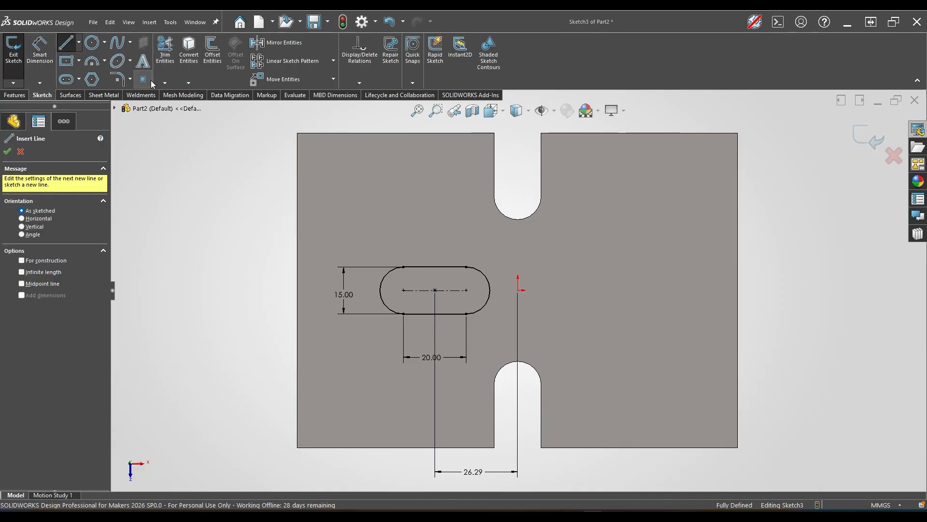
left_click(403, 267)
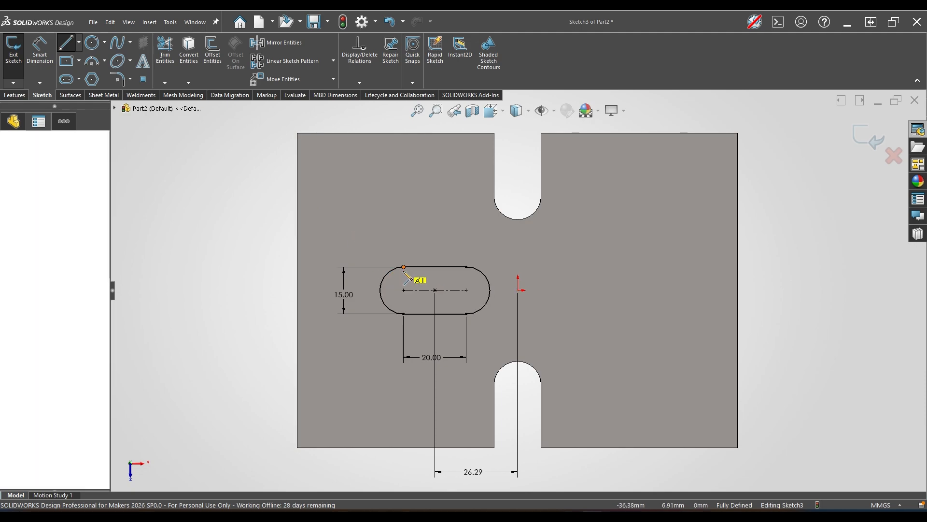
left_click(404, 313)
left_click(403, 314)
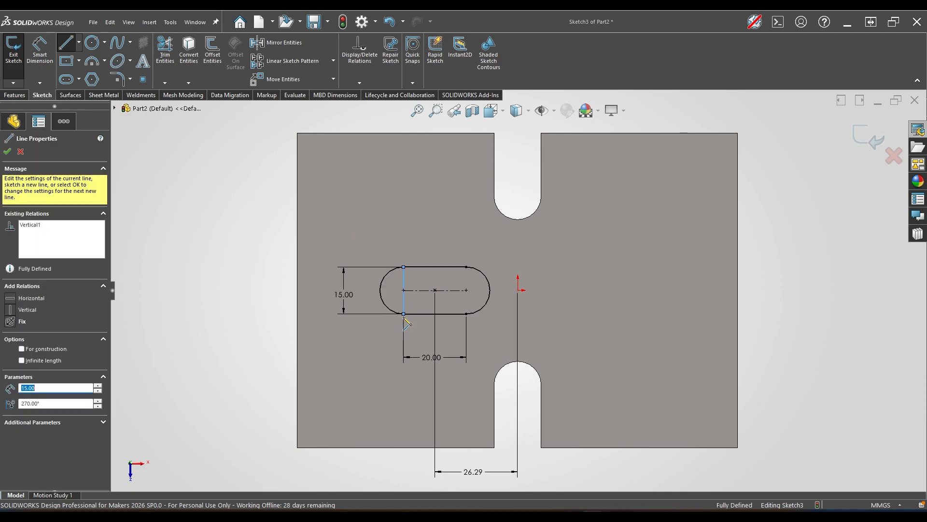
key("Escape")
key("Escape")
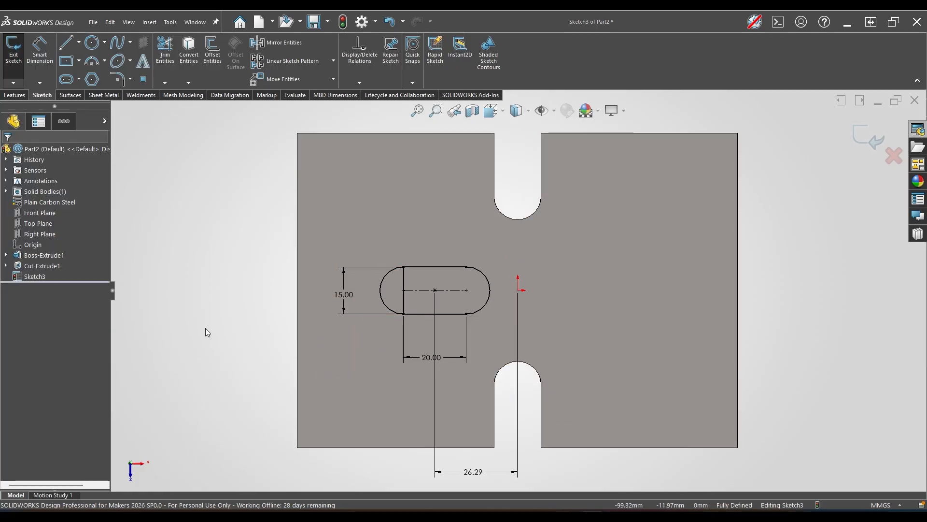
key("s")
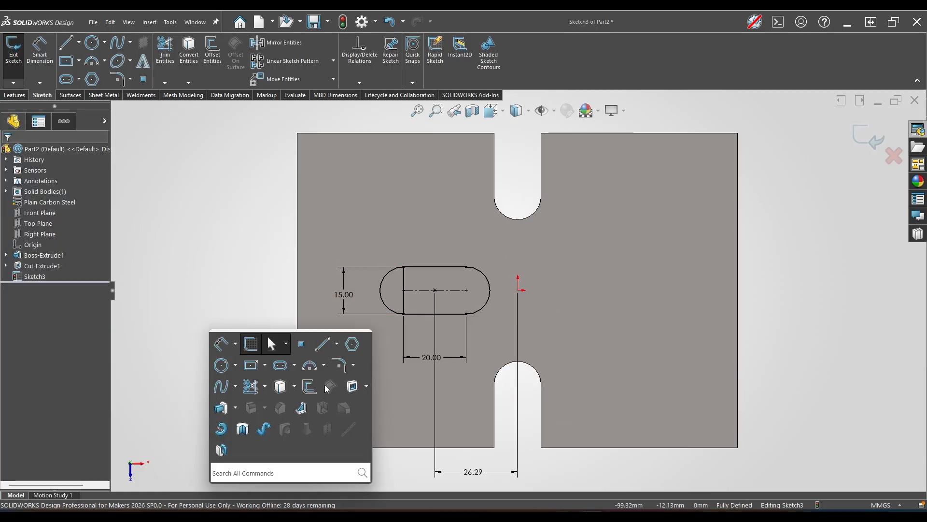
Step: Cut the slot region from the vertical line to its right-hand arc through all of the plate
left_click(351, 393)
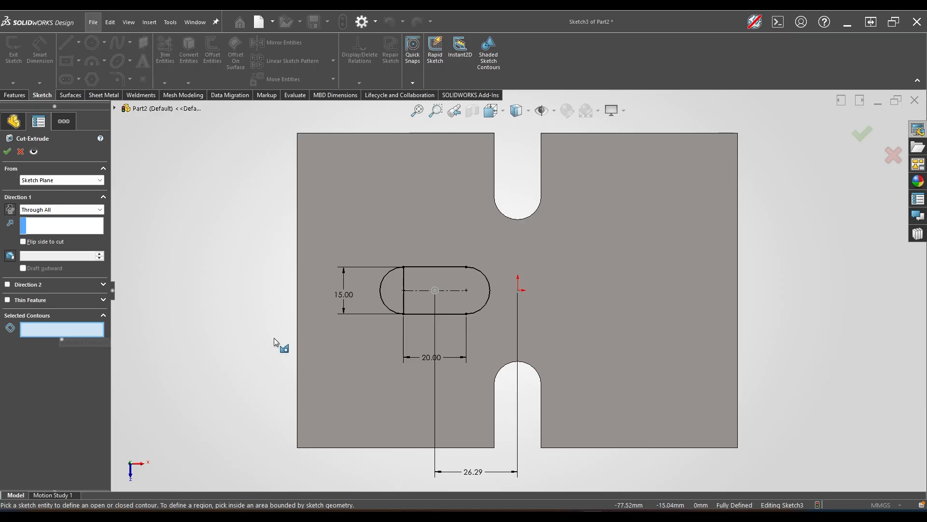
left_click(423, 284)
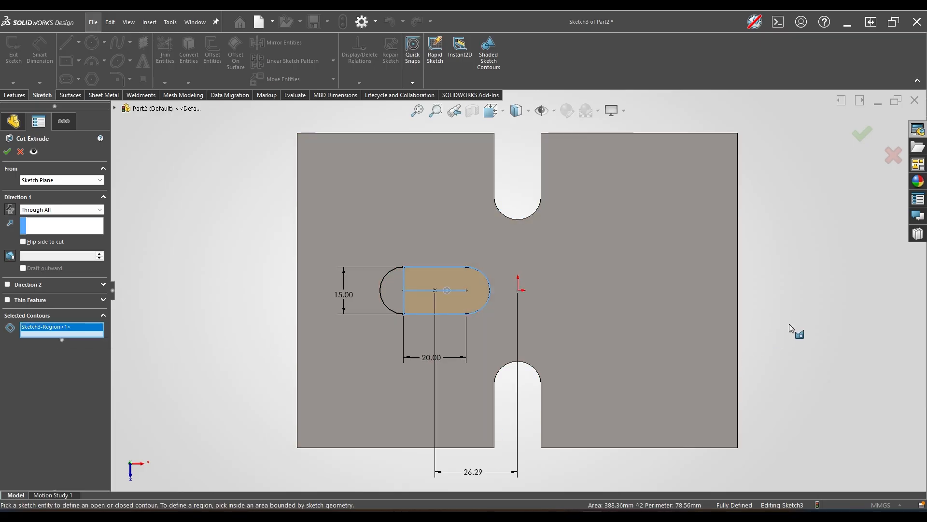
right_click(789, 324)
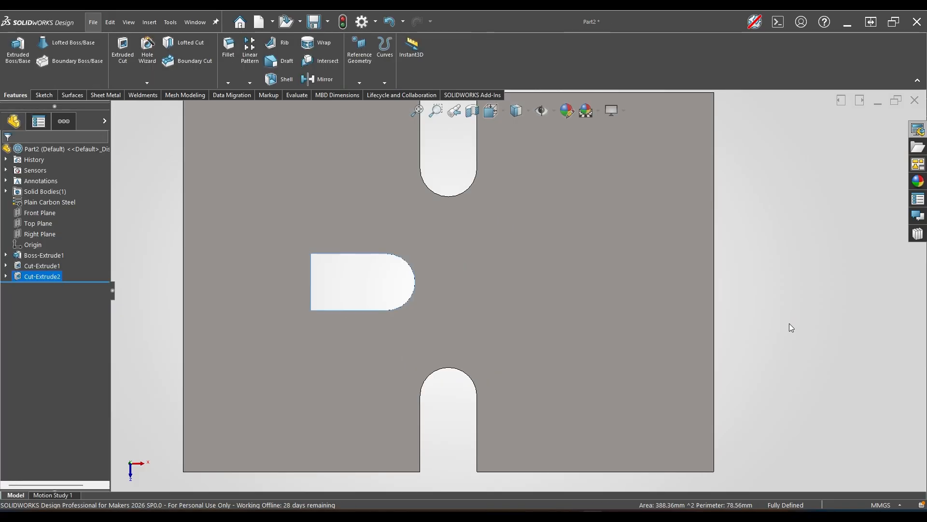
scroll(419, 317, "down", 2)
scroll(451, 311, "up", 3)
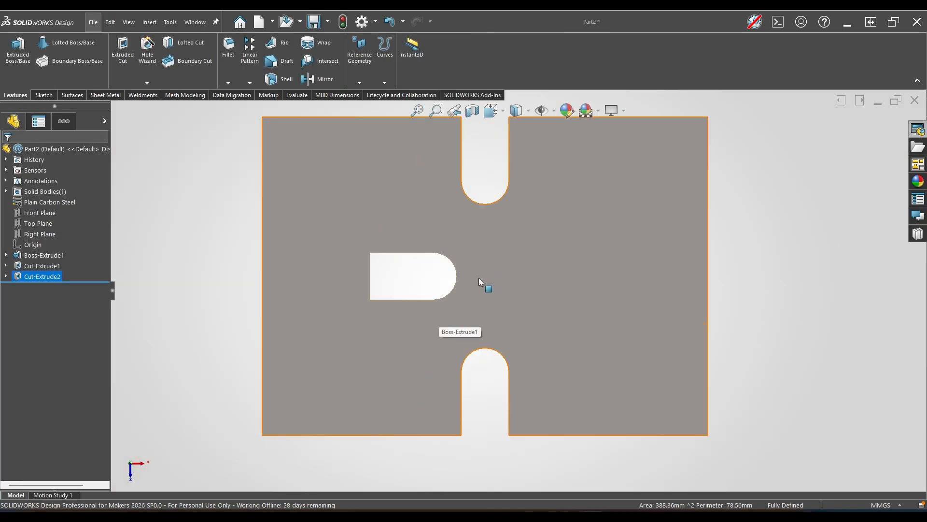
scroll(481, 279, "up", 1)
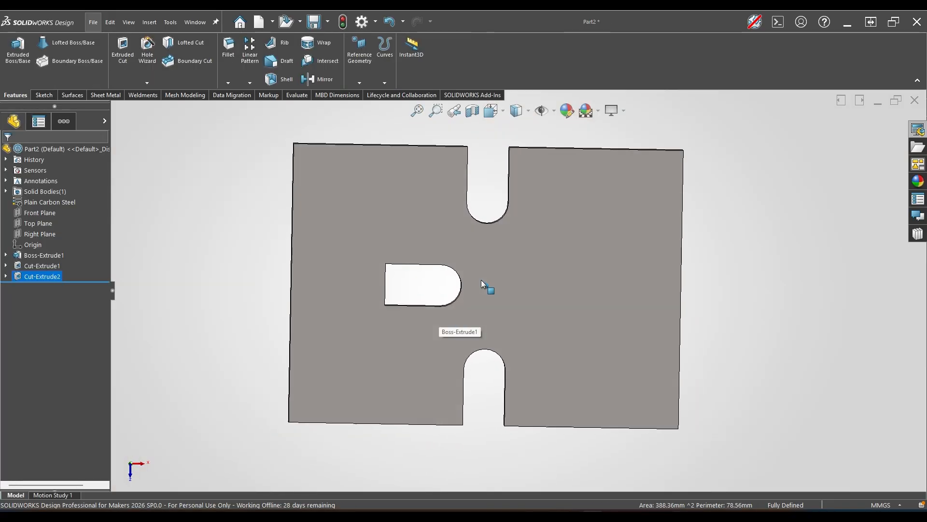
scroll(481, 280, "up", 1)
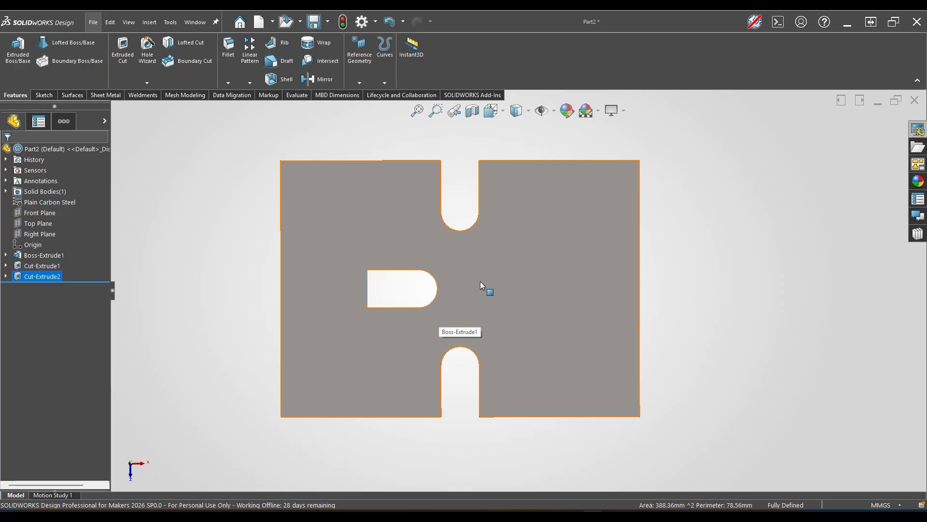
Step: On the plate's face, sketch a 15 x 40 mm center rectangle centered on the lower edge, right of the open slot
right_click(506, 284)
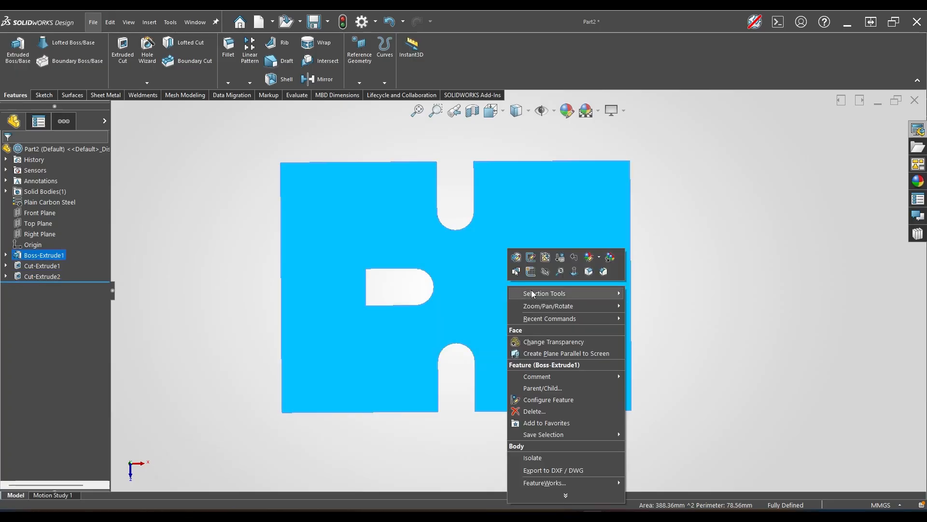
left_click(531, 270)
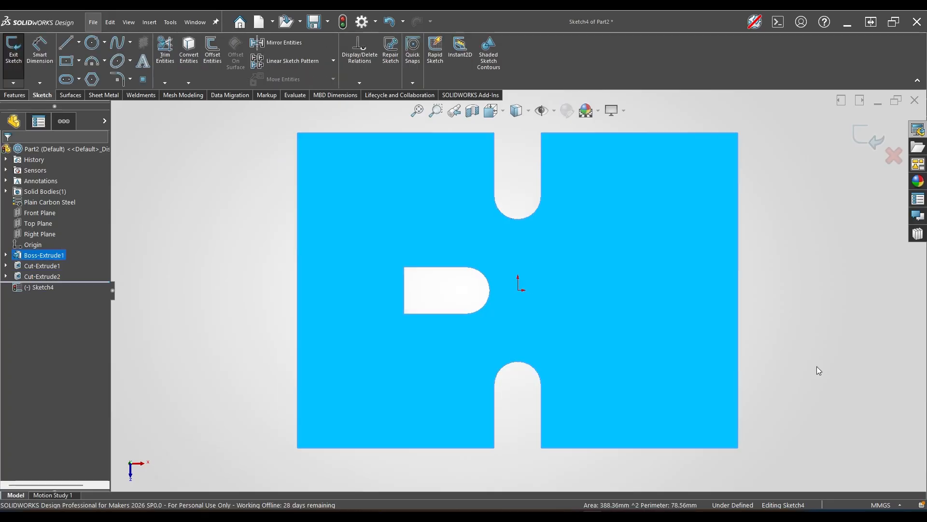
key("s")
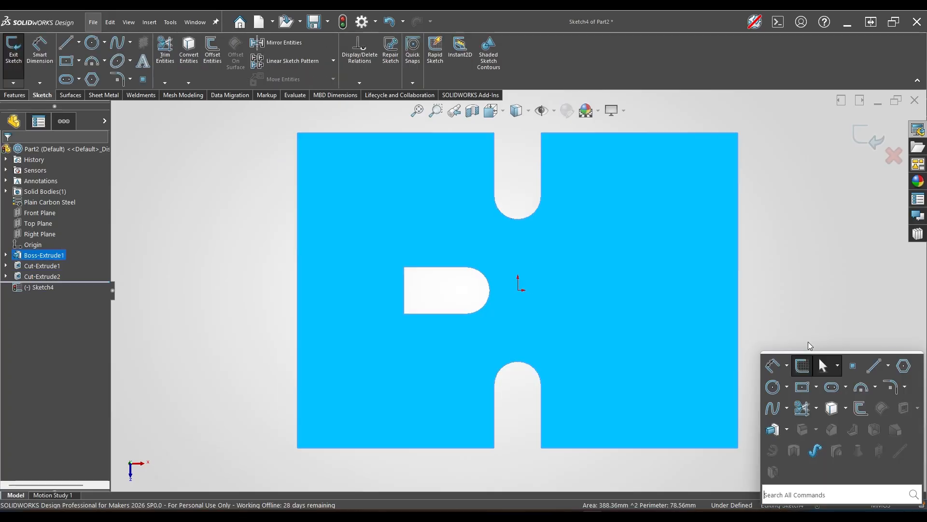
left_click(814, 392)
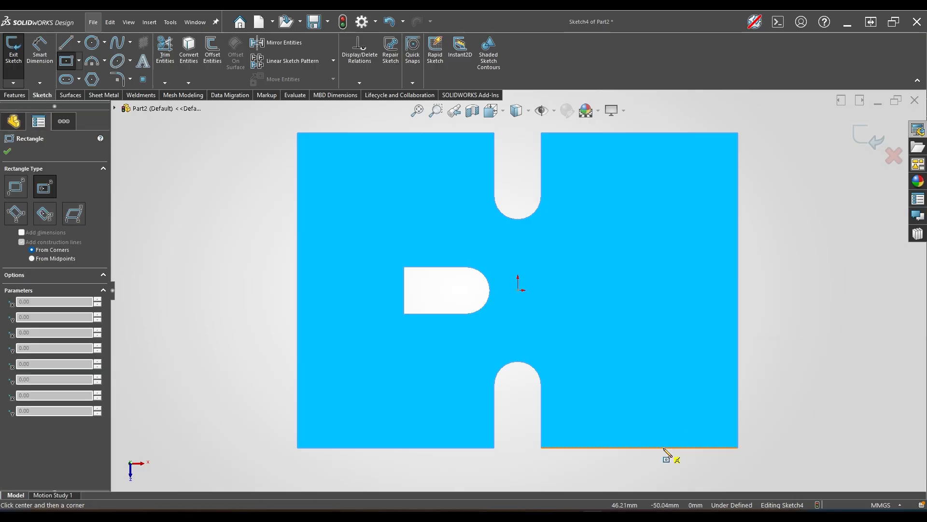
left_click(663, 447)
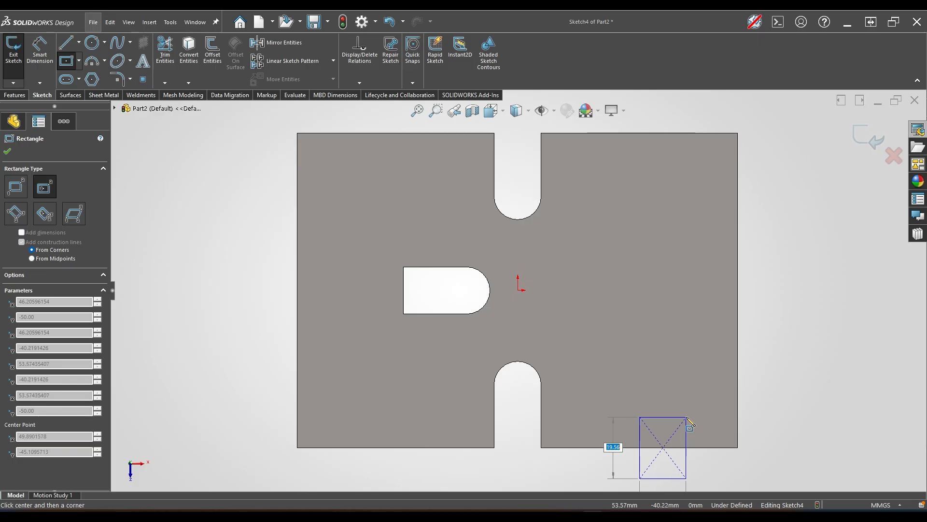
type("40")
key("Return")
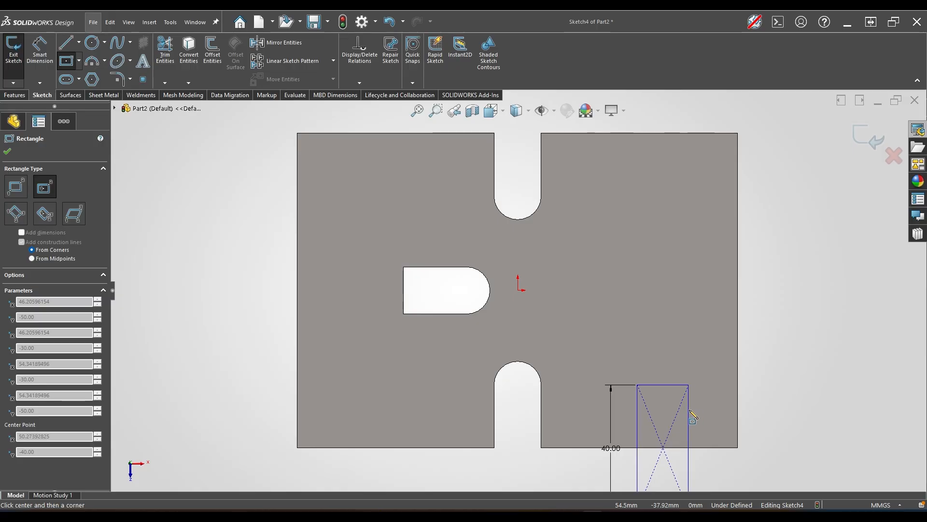
left_click(694, 412)
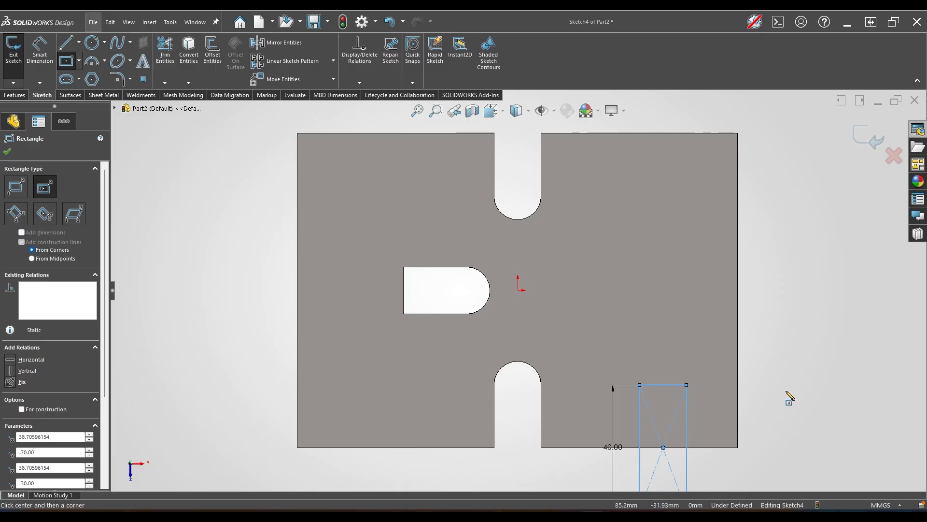
Step: Draw a three-point arc of 7.5 mm radius over the rectangle's upper side, joining its two corners
key("s")
left_click(860, 386)
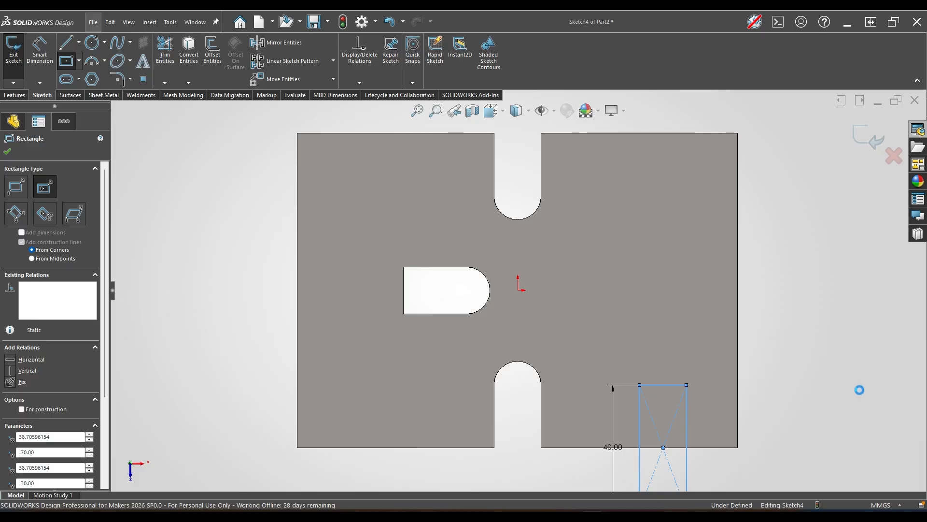
left_click(640, 385)
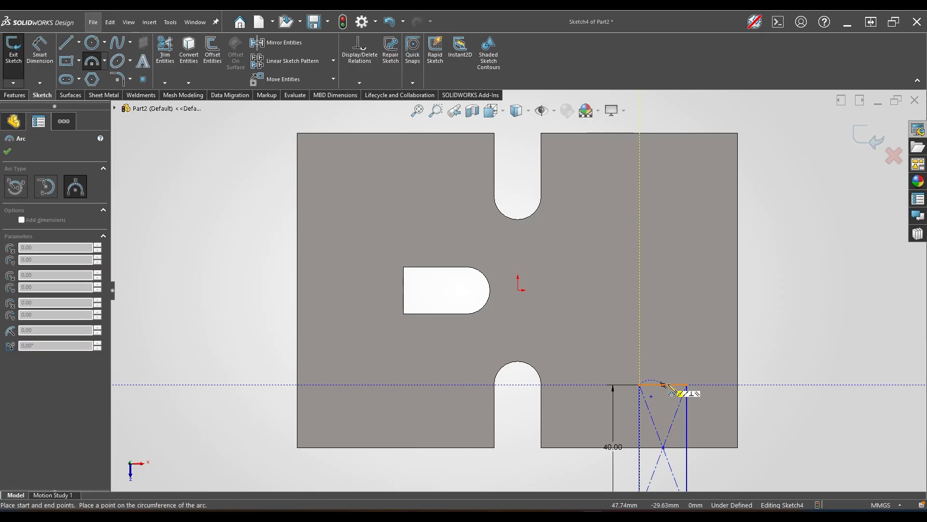
left_click(686, 385)
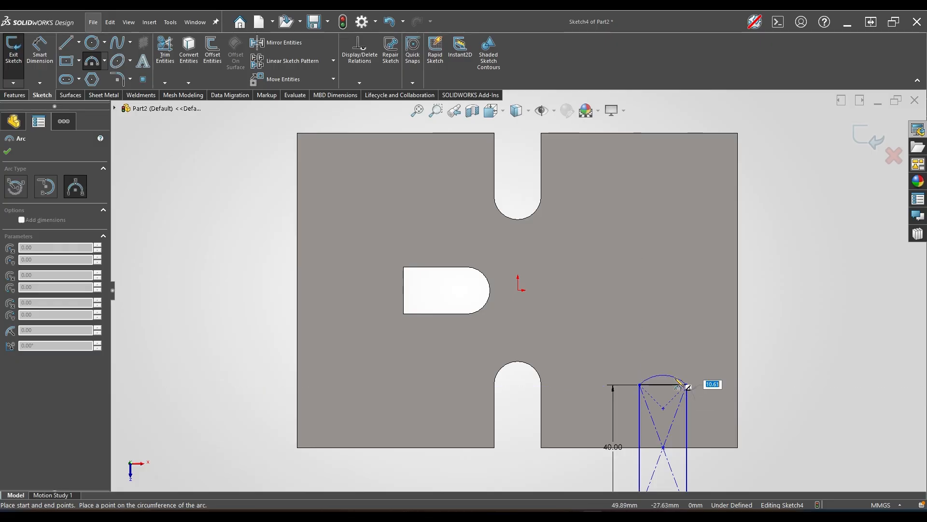
type("7.5")
key("Return")
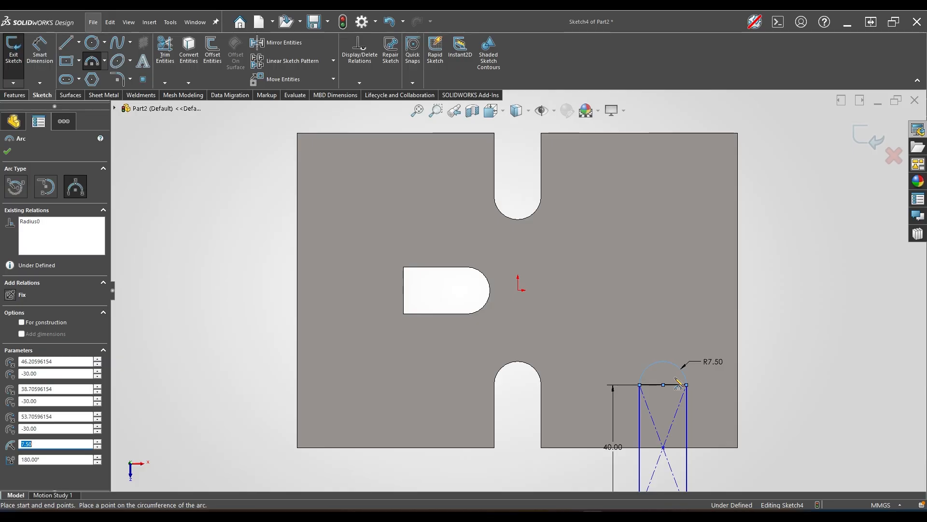
key("Escape")
Step: Dimension the horizontal distance from the rectangle's center to the plate's right edge, placing the dimension below the plate
key("s")
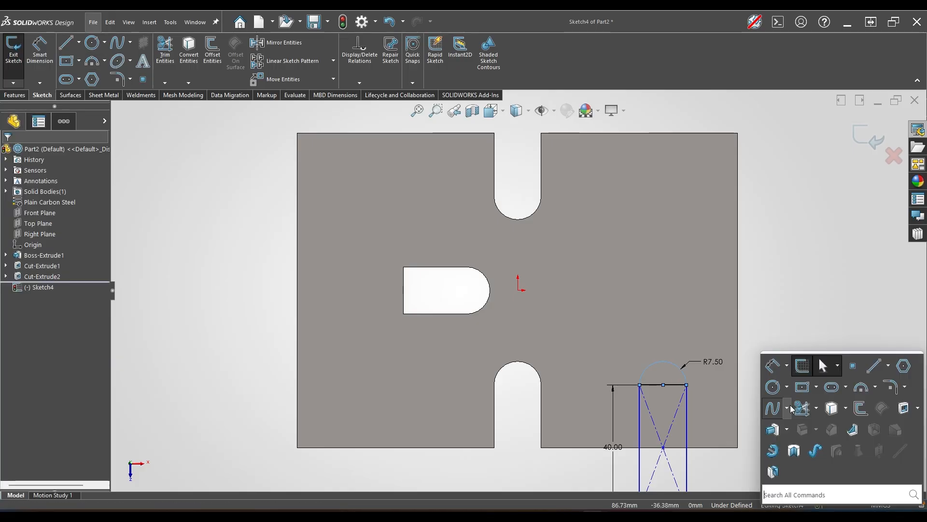
scroll(703, 441, "down", 3)
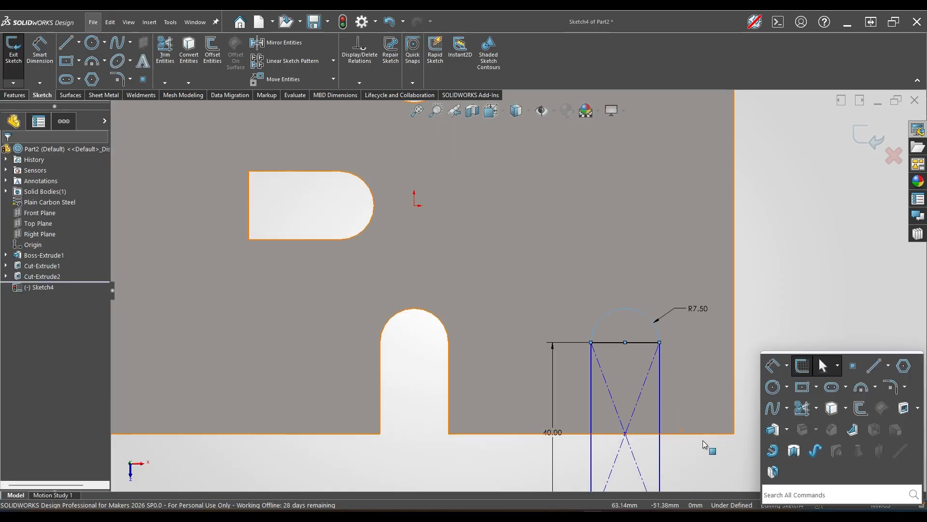
left_click(779, 372)
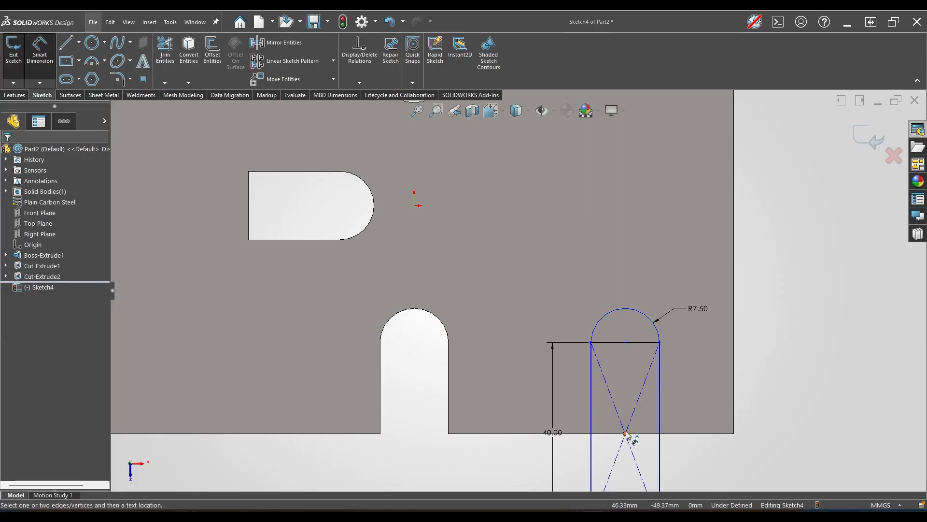
left_click(625, 433)
left_click(734, 419)
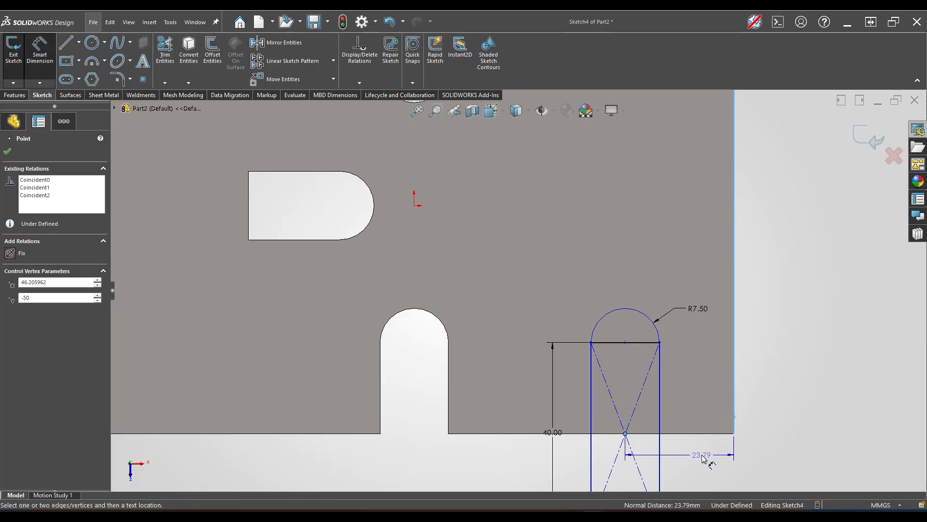
left_click(701, 458)
left_click(727, 408)
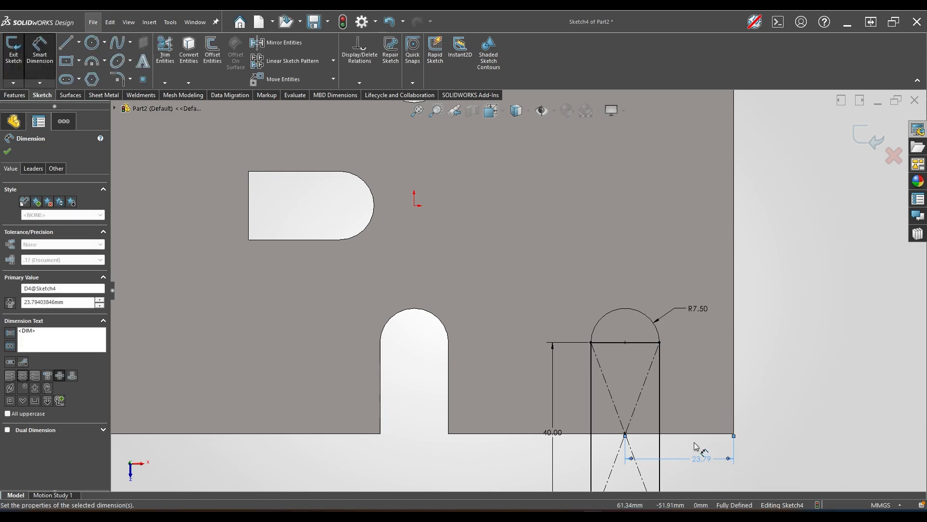
Step: Cut the half-round region and the rectangle region inside the plate through all to form the second open slot in the lower edge
key("z")
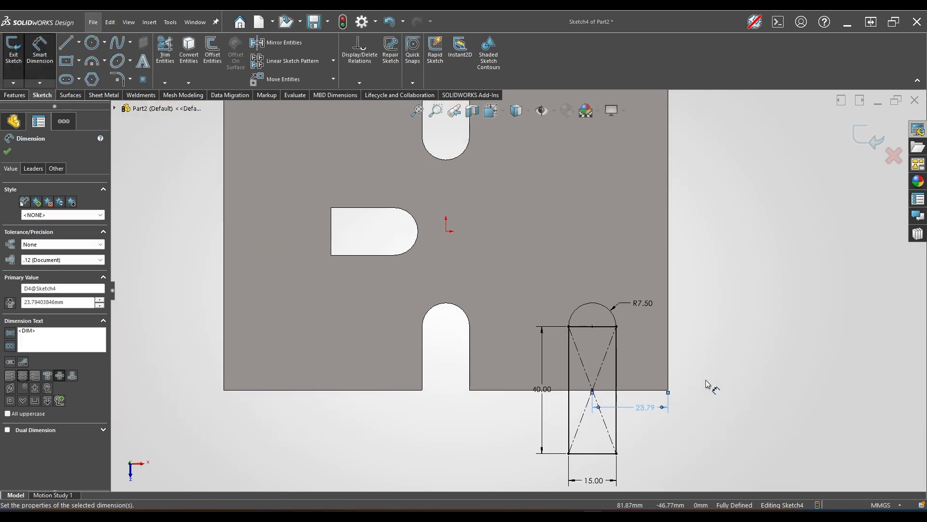
key("s")
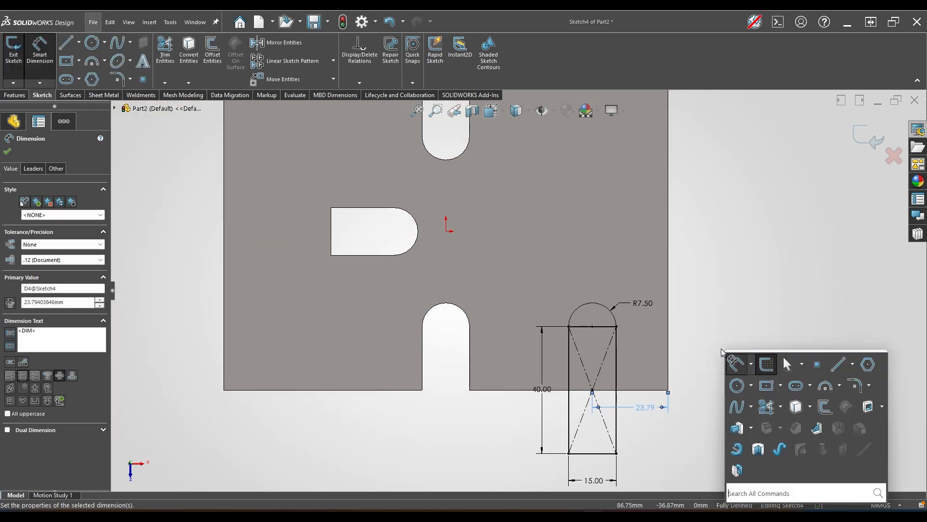
left_click(766, 427)
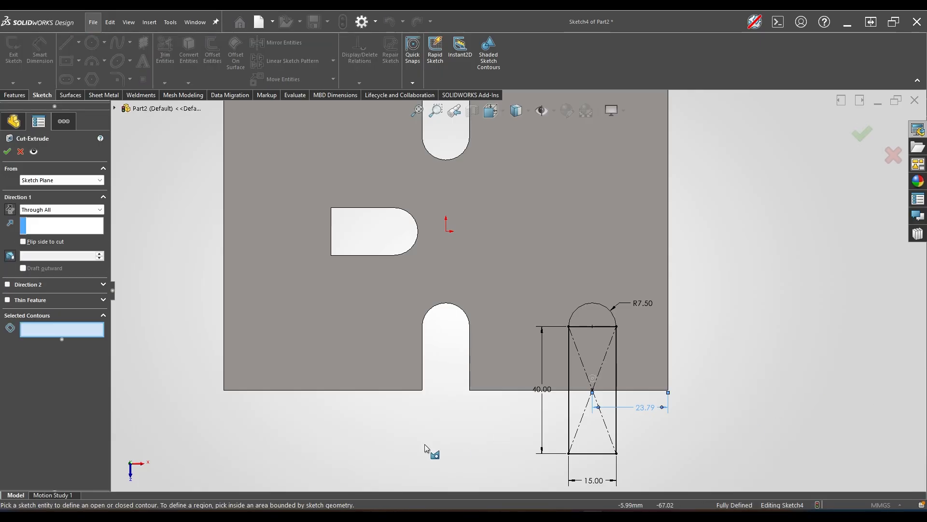
left_click(582, 376)
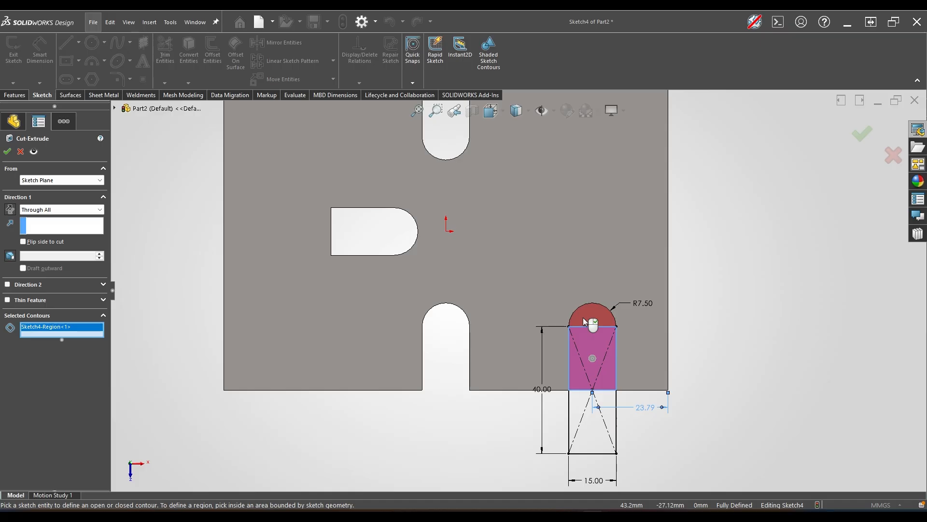
left_click(590, 319)
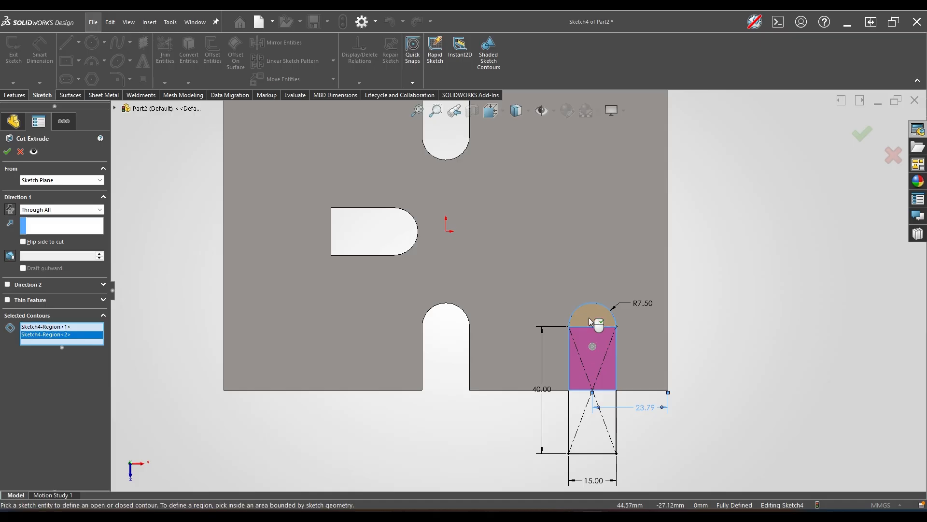
right_click(738, 340)
scroll(714, 275, "down", 3)
scroll(713, 274, "up", 6)
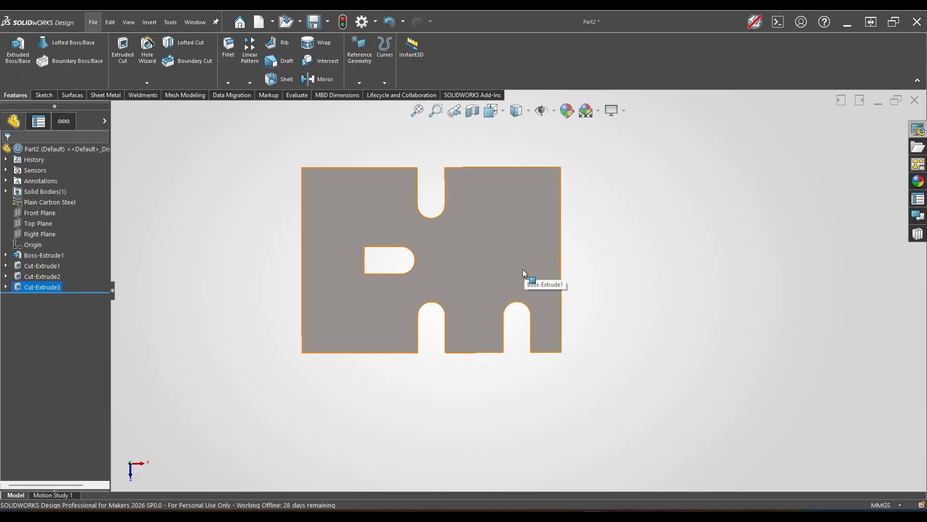
middle_click_drag(522, 268, 503, 272)
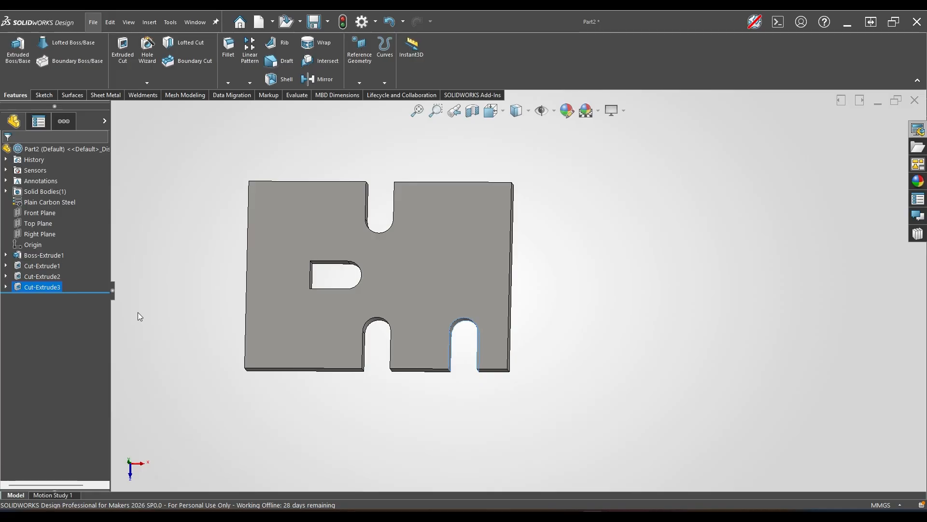
Step: Expand the latest cut feature and select its sketch to examine the slot's dimensions on the model
left_click(6, 287)
left_click(19, 288)
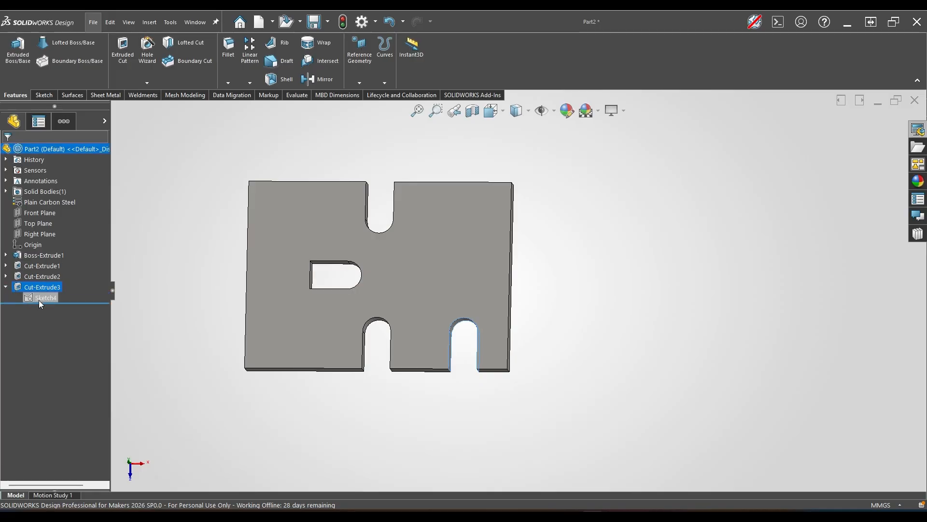
left_click(41, 298)
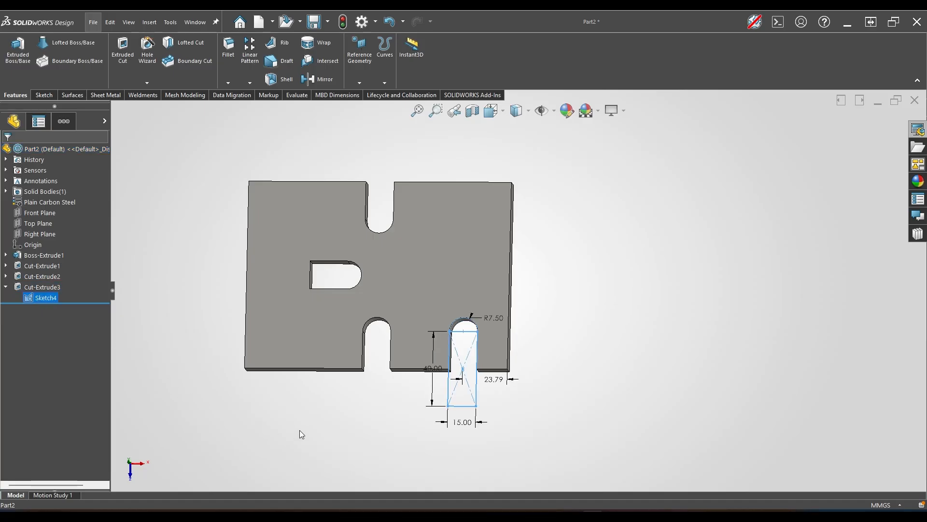
mouse_move(393, 452)
middle_mouse_down()
mouse_move(478, 372)
mouse_move(463, 337)
middle_mouse_up()
middle_click_drag(544, 371, 538, 384)
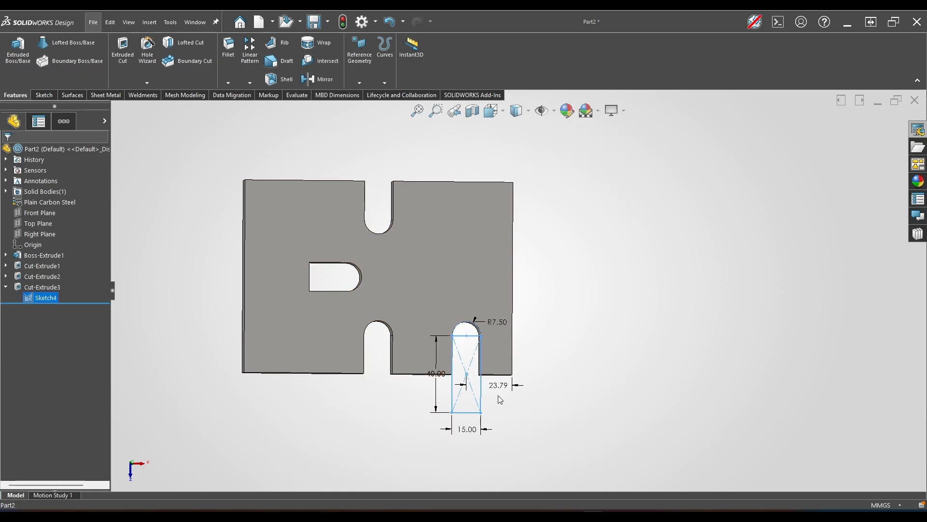
middle_click_drag(520, 355, 540, 373)
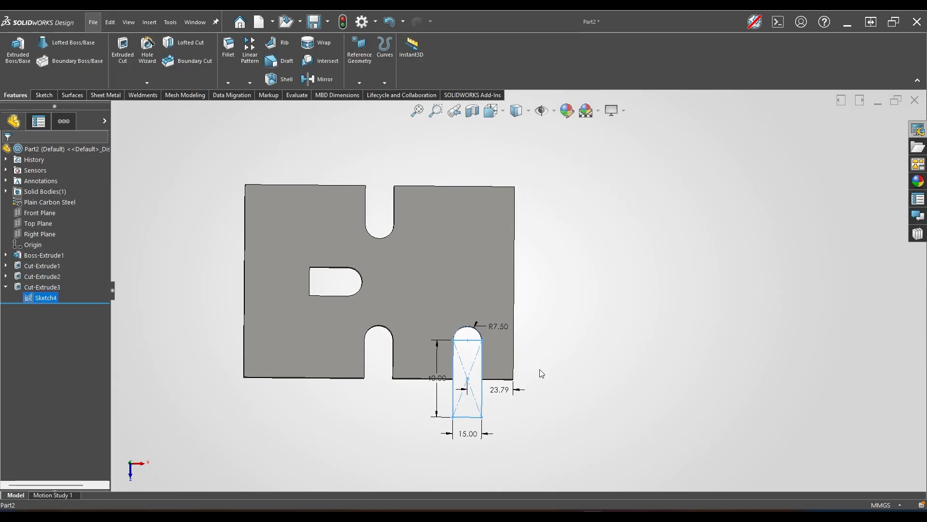